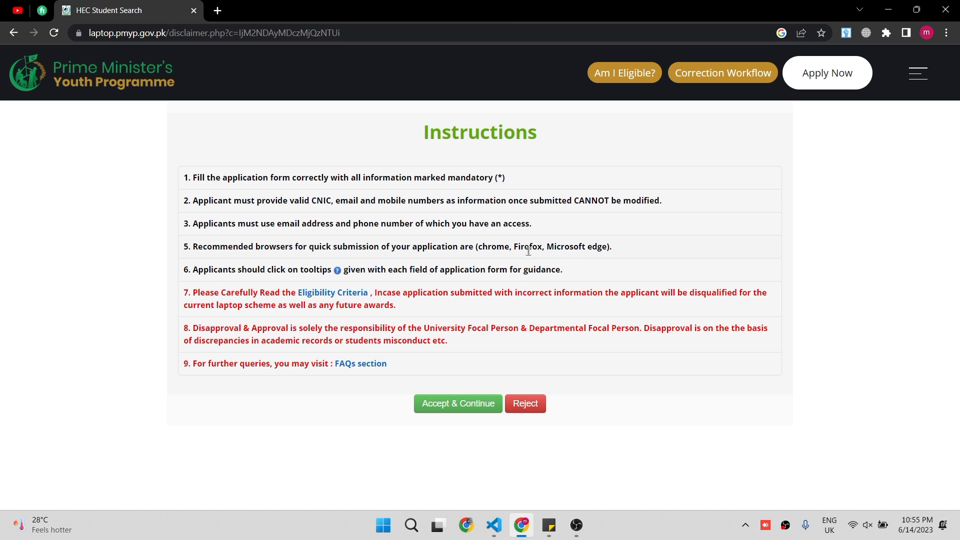
- Review the registration instructions and accept them to reach the New Student Registration form
drag(479, 247, 618, 251)
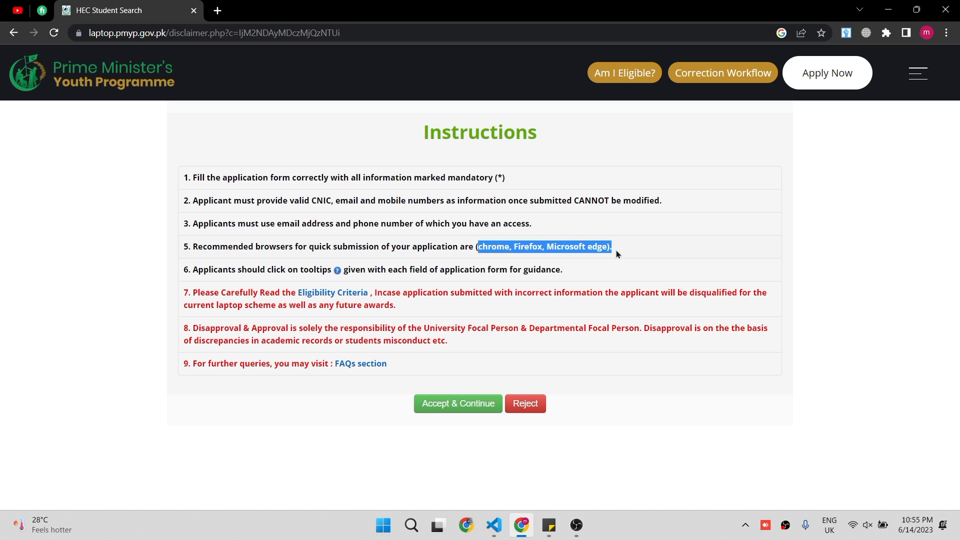
click(639, 251)
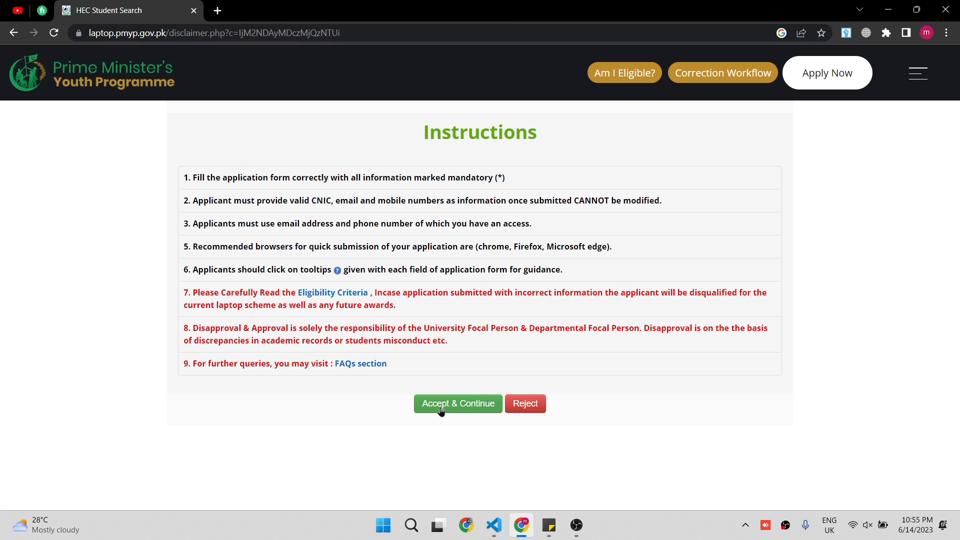
click(458, 405)
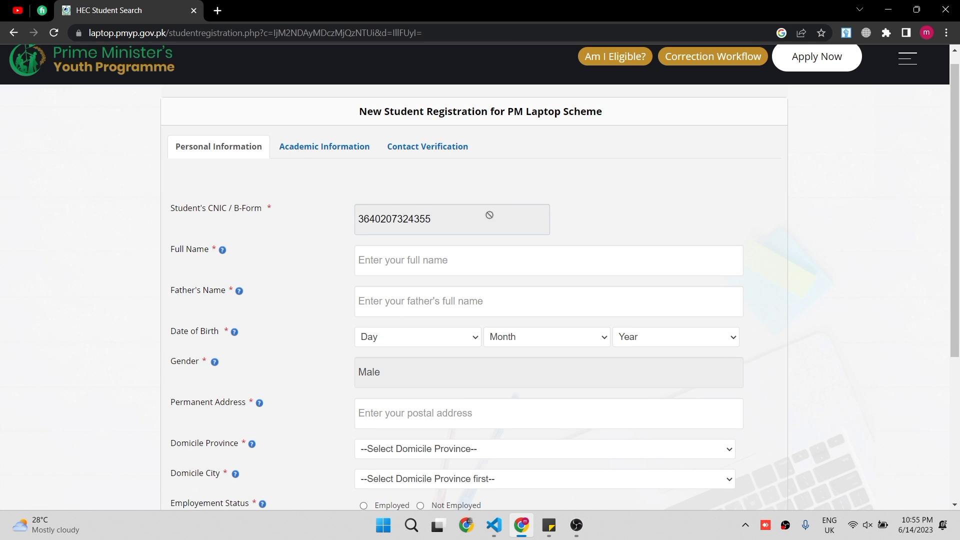
- Enter the student's full name and father's name, correcting a typo in the name
scroll(490, 215, down, 2)
click(424, 179)
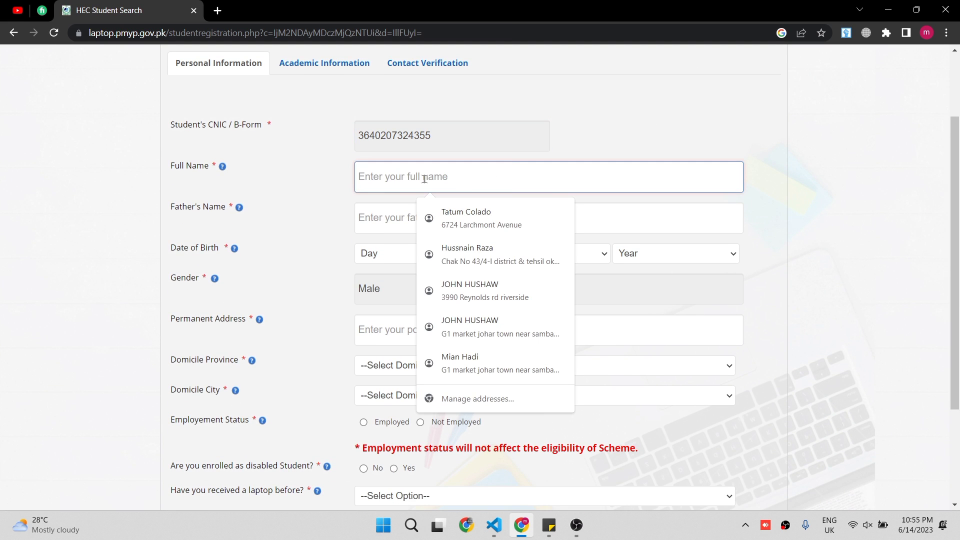
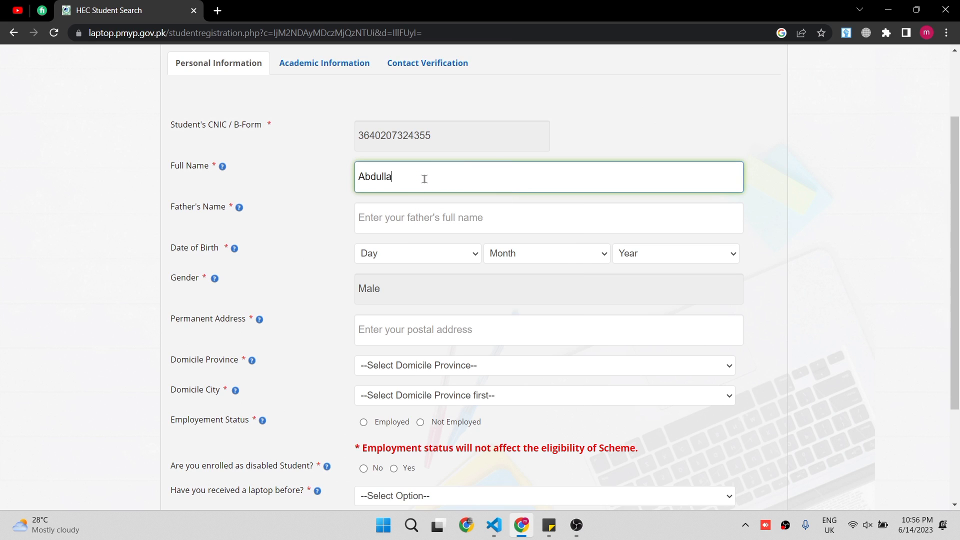
click(418, 214)
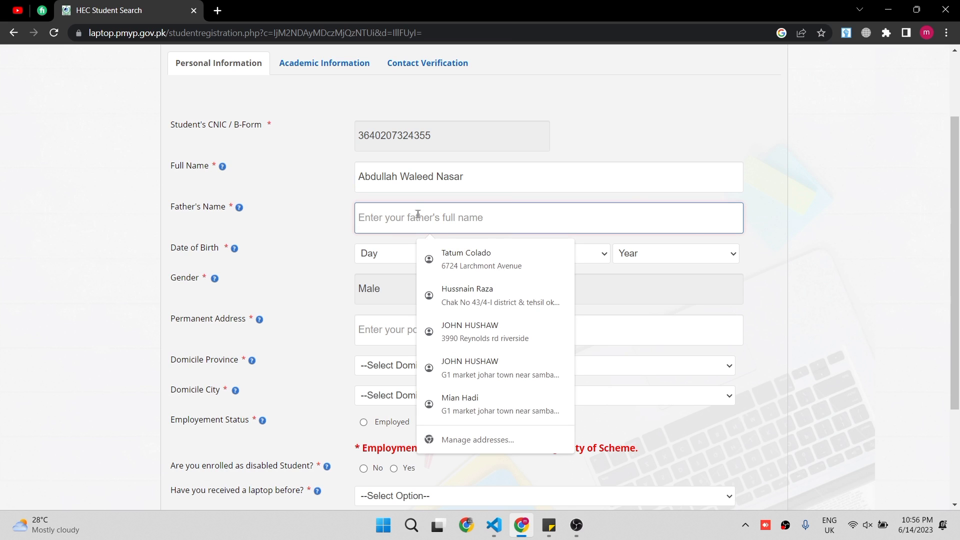
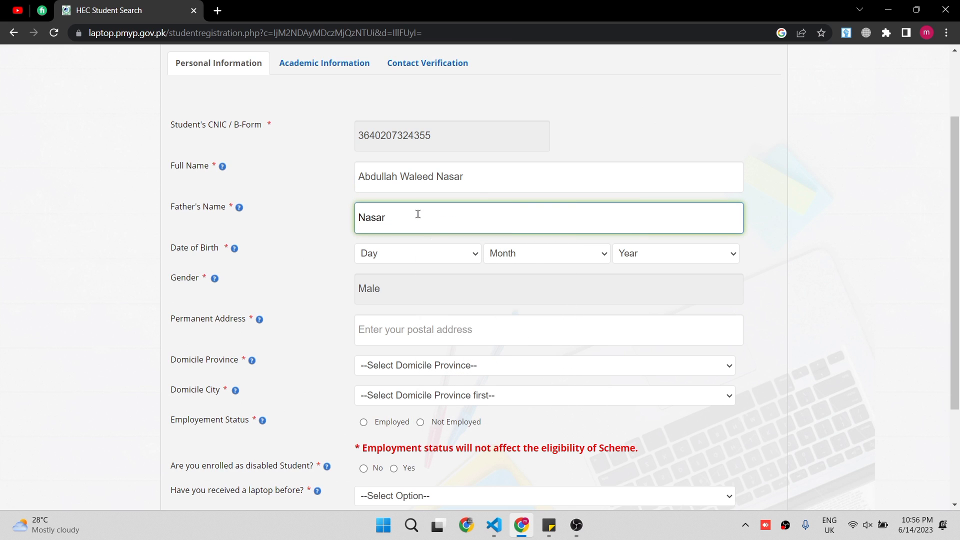
- Set the date of birth to 25 December 2001
click(432, 259)
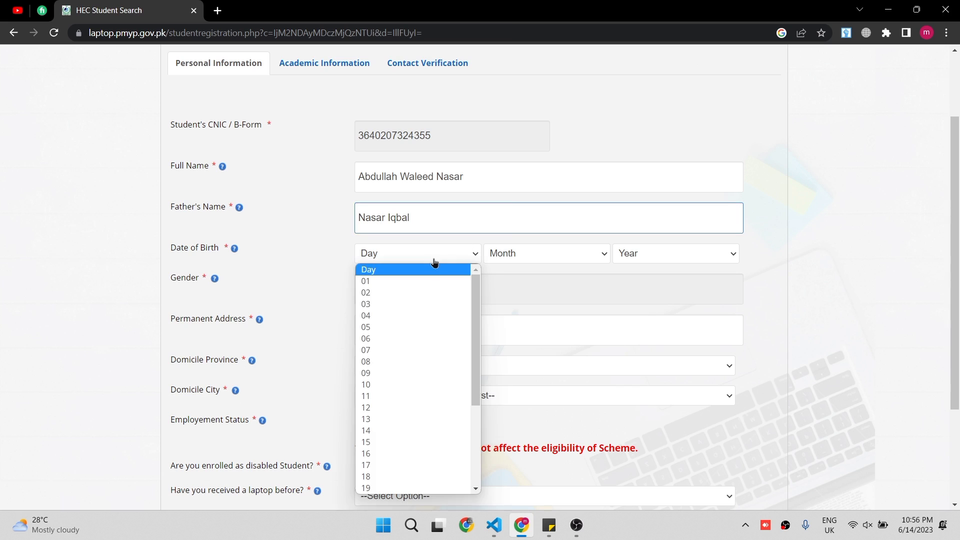
scroll(420, 364, down, 3)
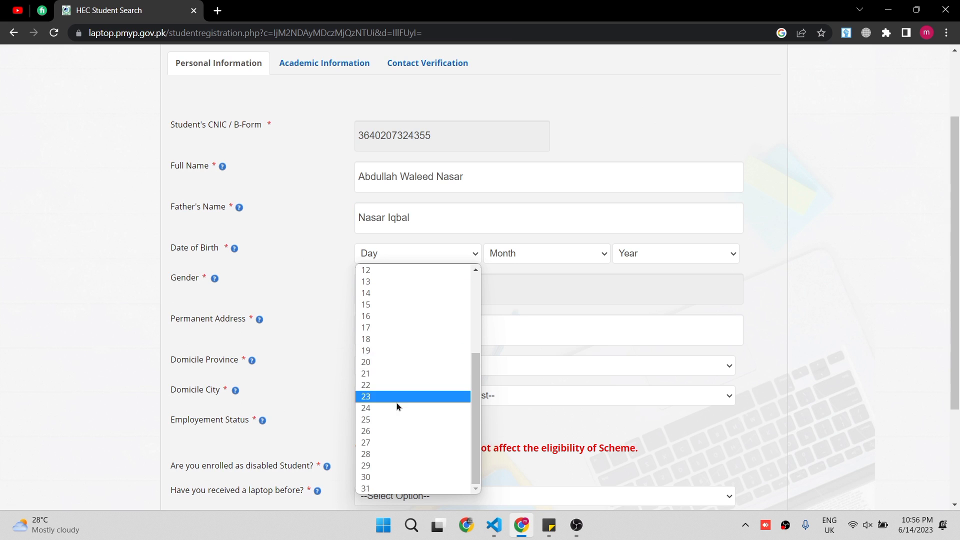
click(397, 420)
click(530, 265)
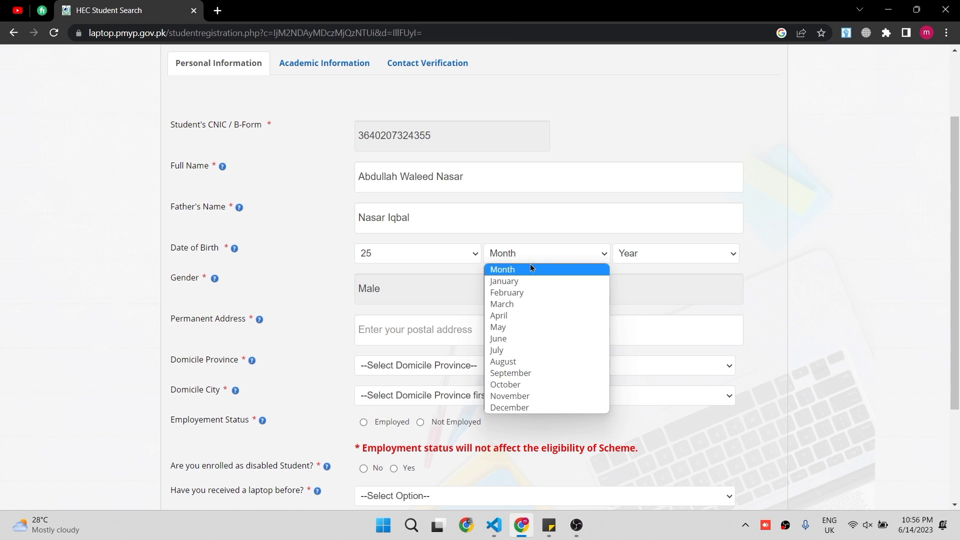
click(514, 406)
click(677, 254)
scroll(673, 355, down, 10)
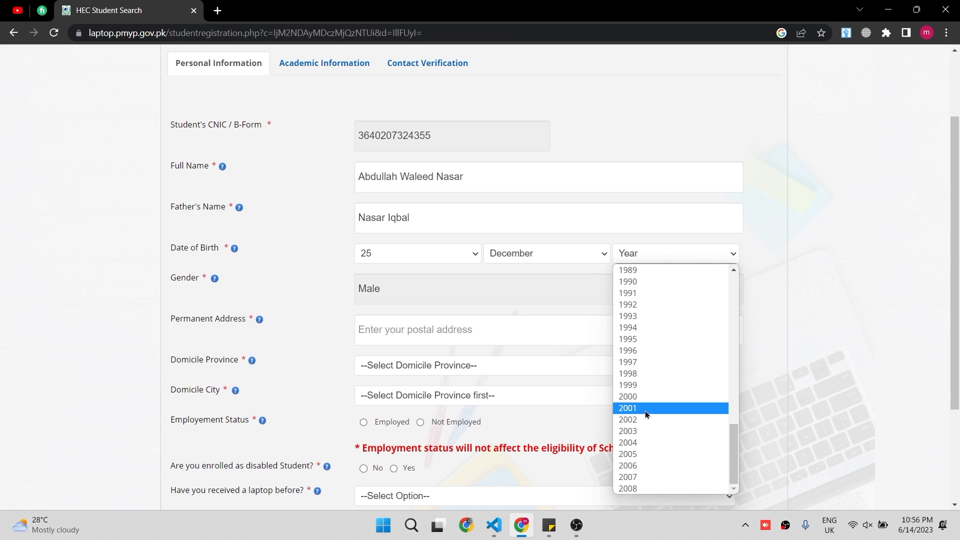
click(646, 412)
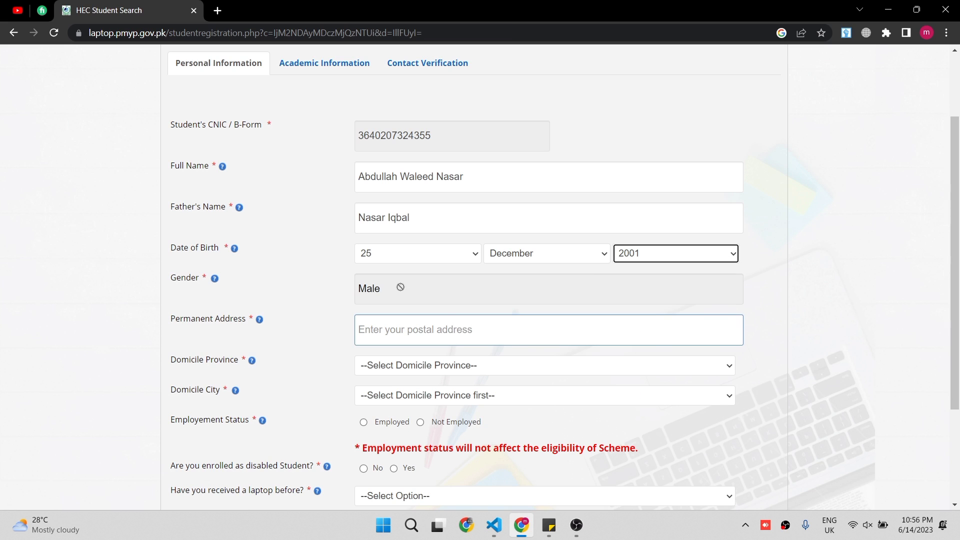
click(392, 323)
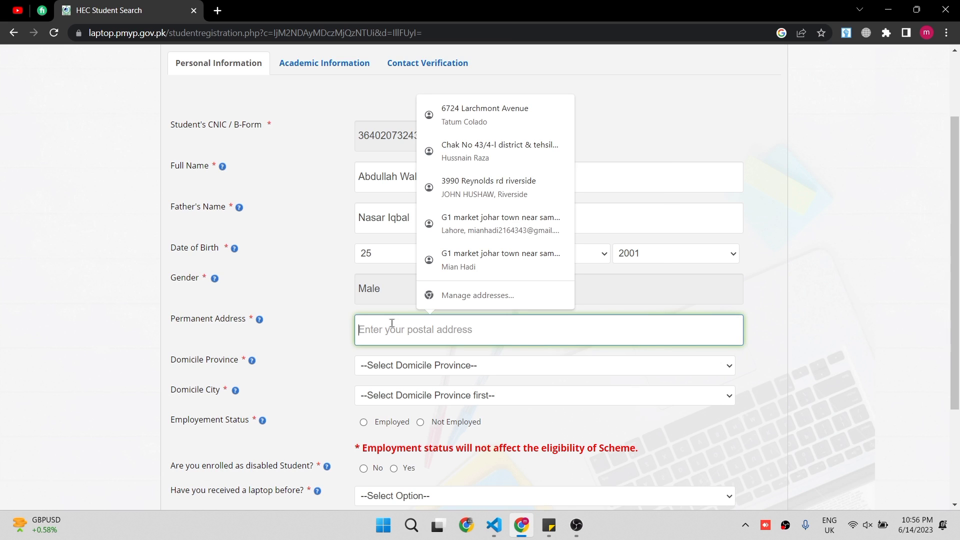
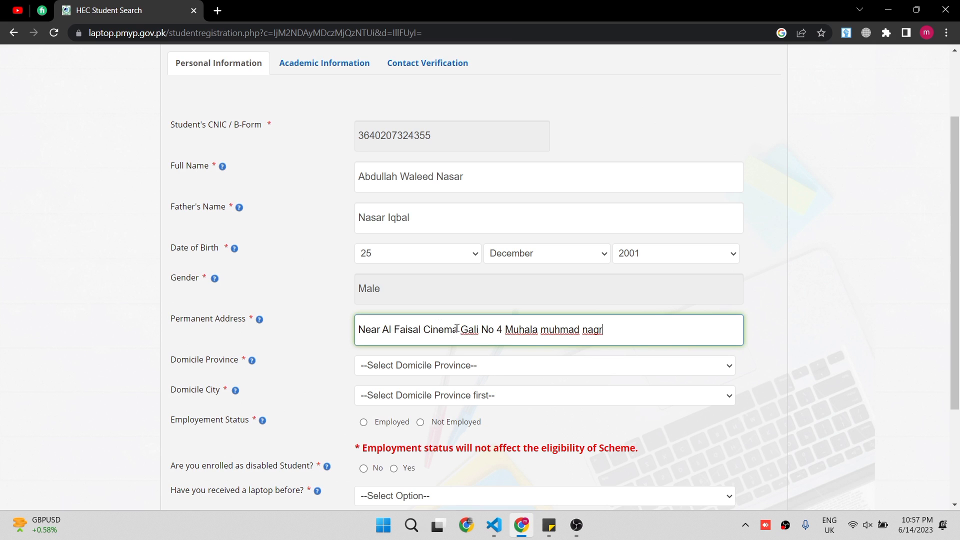
- Type the student's permanent street address, fixing misspellings at its end
scroll(460, 293, down, 2)
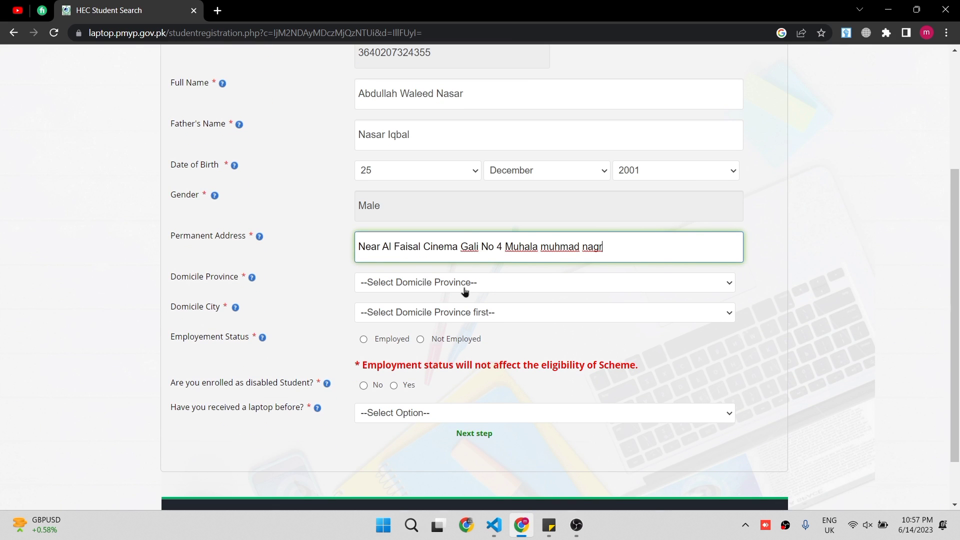
- Set the domicile province to Punjab and the domicile city to Pakpattan
click(461, 291)
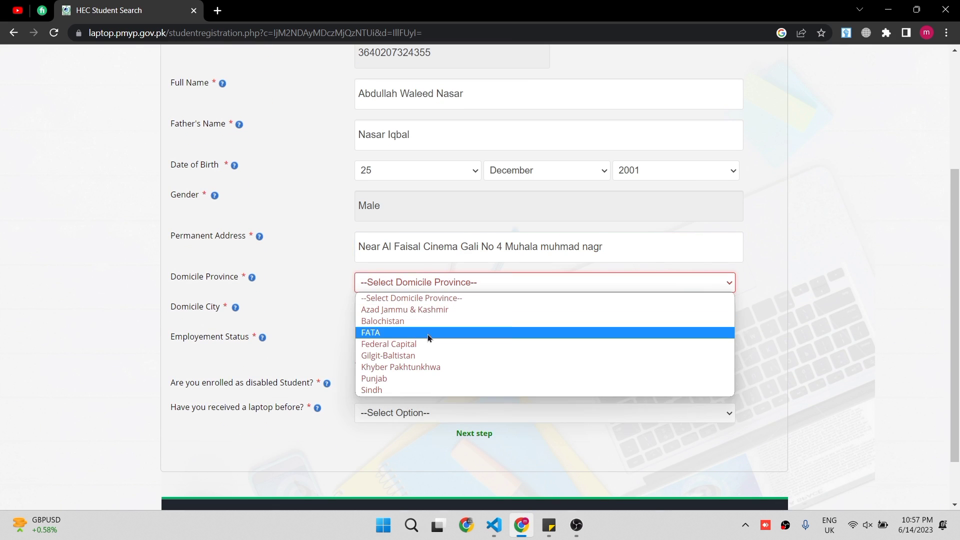
click(407, 378)
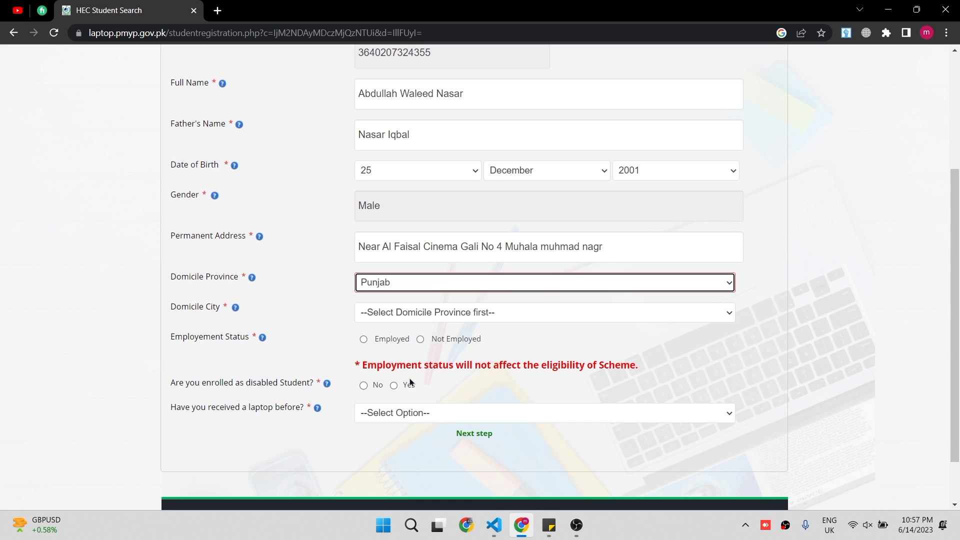
click(427, 319)
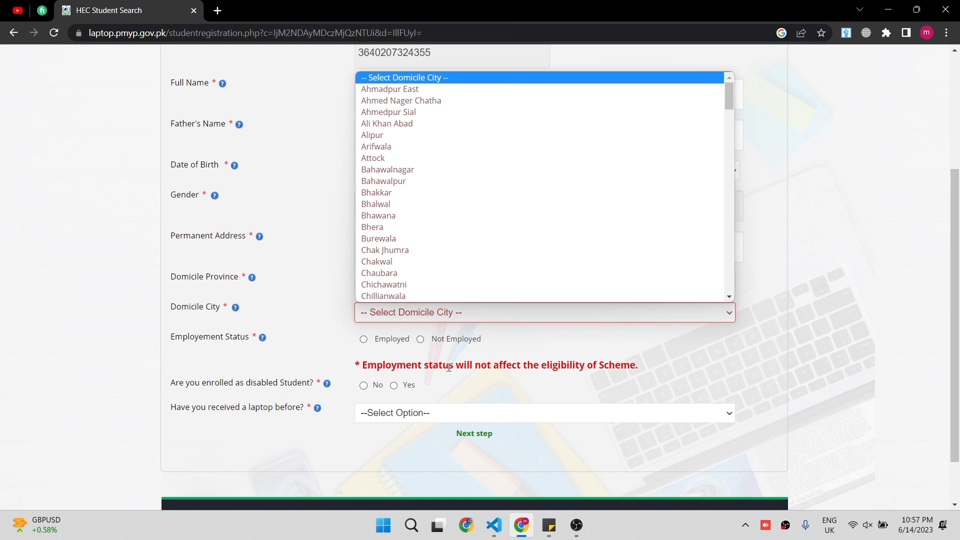
key(p)
click(455, 295)
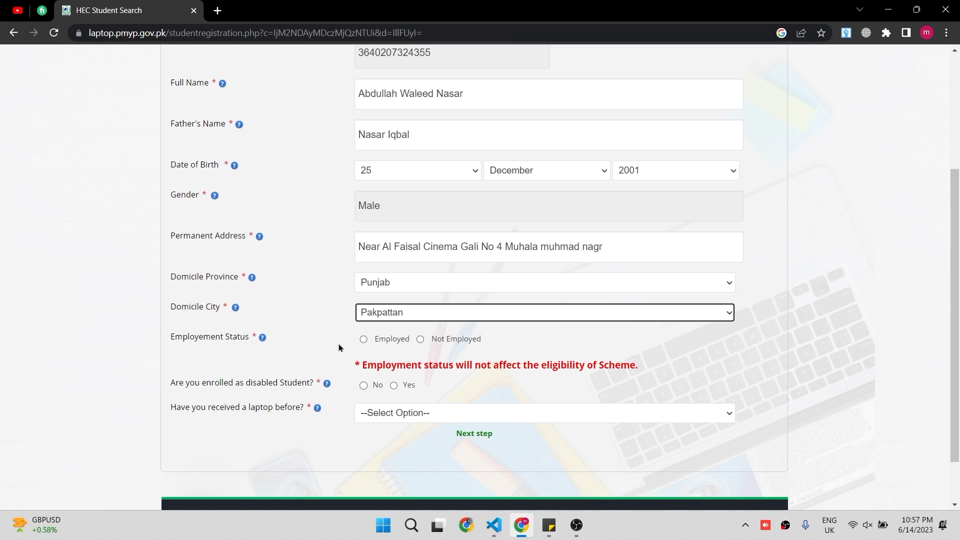
- Mark the student as Not Employed, not disabled, and never having received a laptop
click(420, 339)
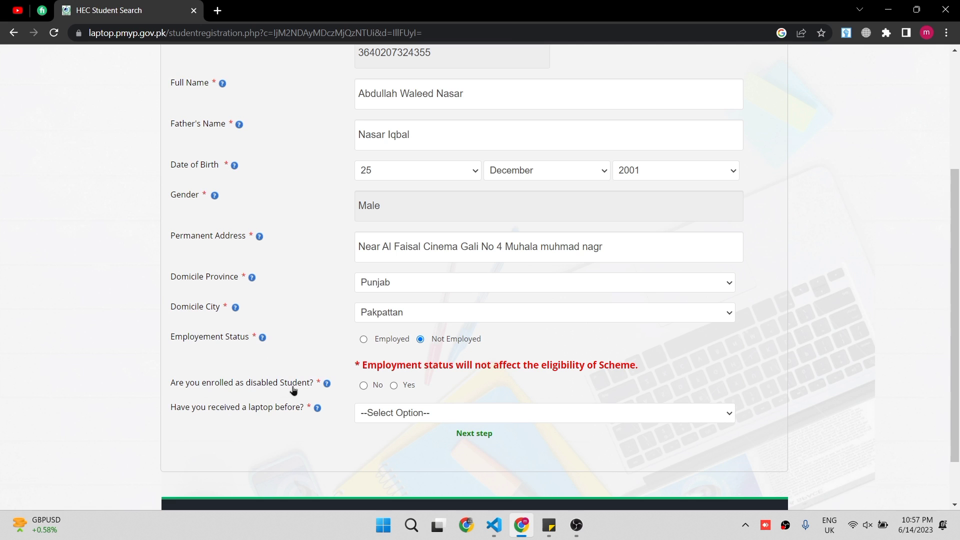
click(364, 385)
click(369, 415)
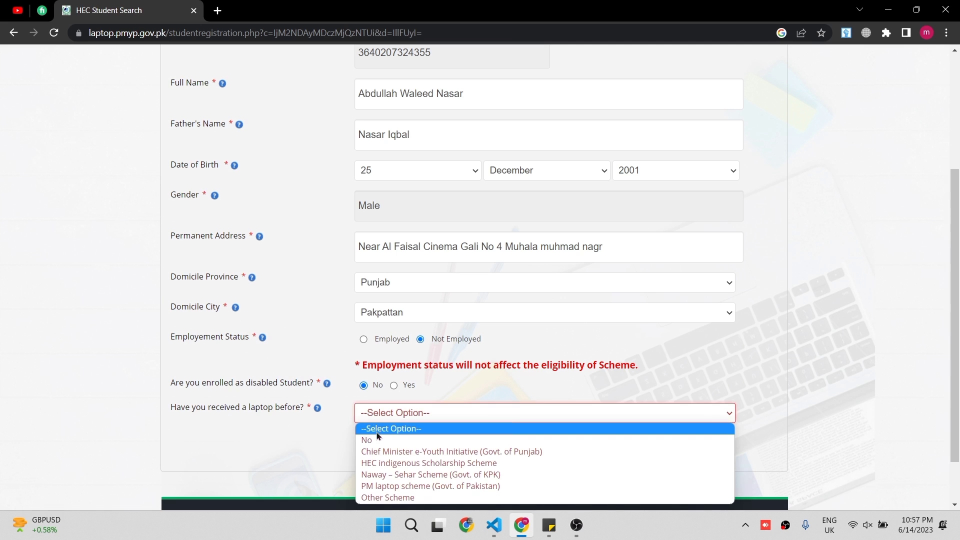
click(390, 437)
scroll(475, 400, down, 2)
- Move to Academic Information and enter the student's enrollment number
click(475, 373)
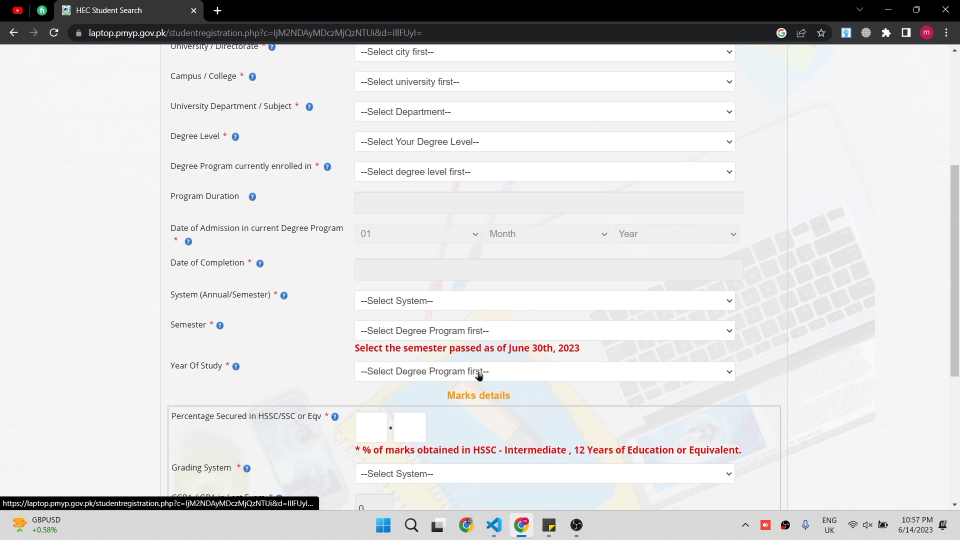
scroll(506, 260, down, 3)
scroll(506, 252, up, 3)
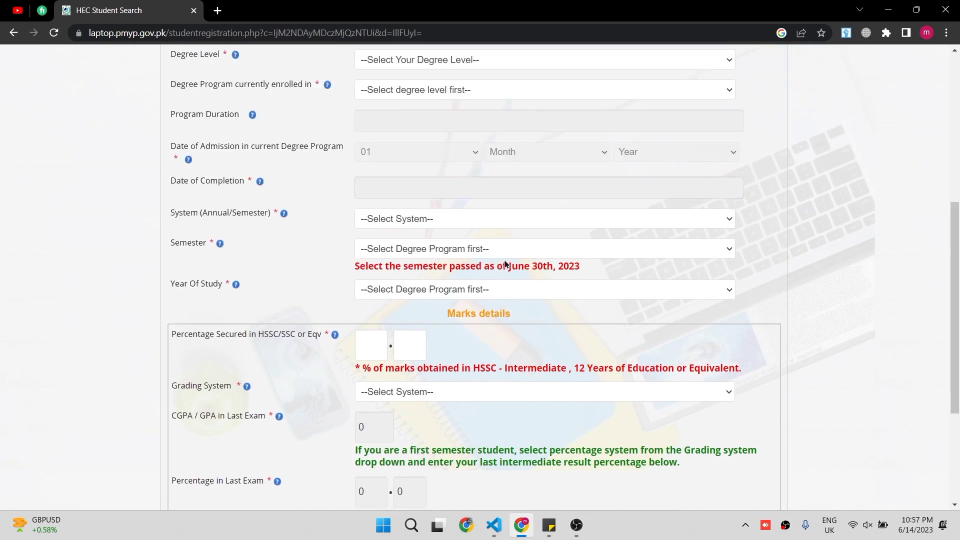
scroll(502, 260, down, 1)
scroll(495, 259, up, 6)
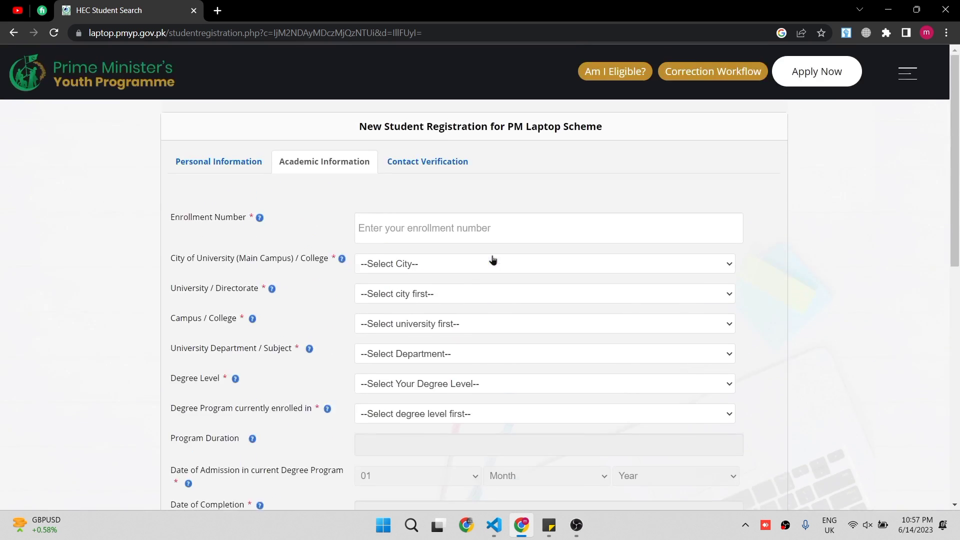
click(439, 227)
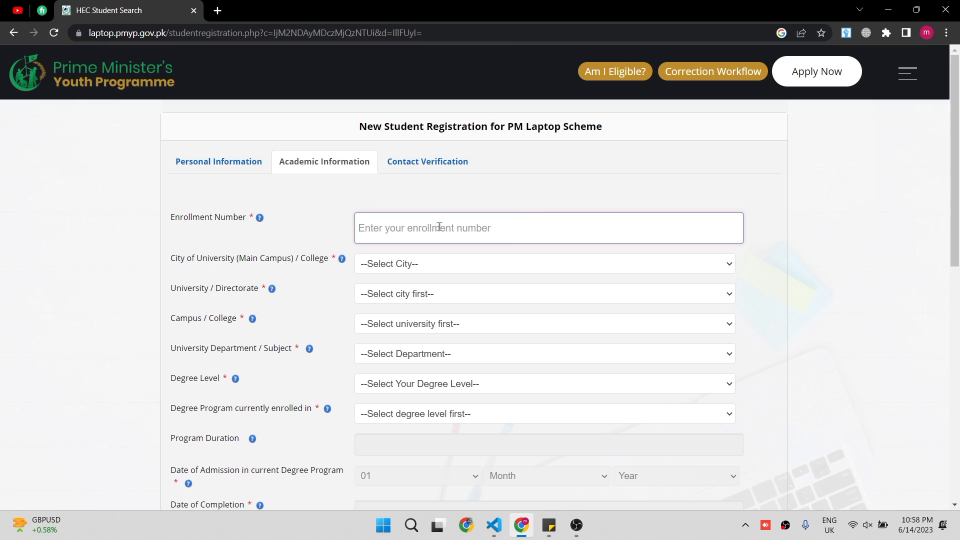
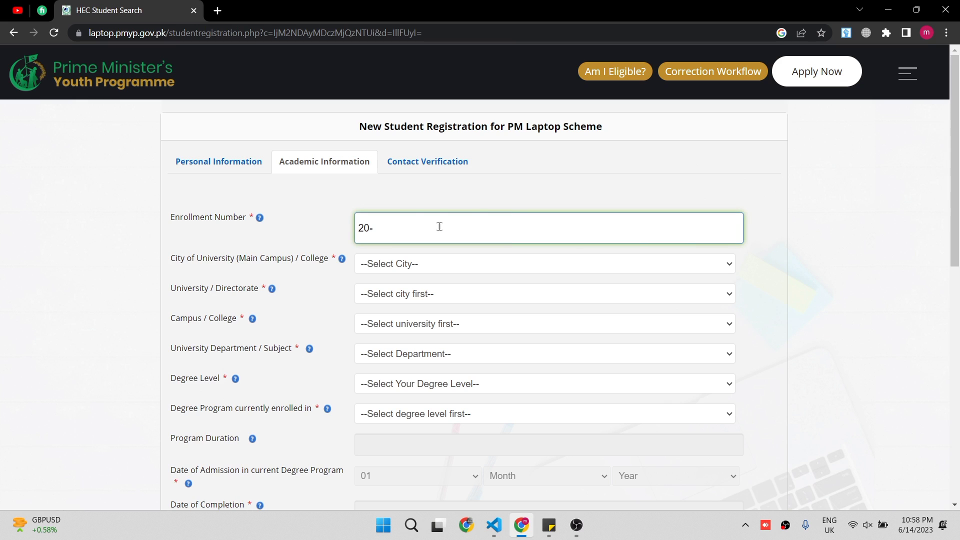
- Choose city Okara, University of Okara, Main campus and the English department
click(442, 270)
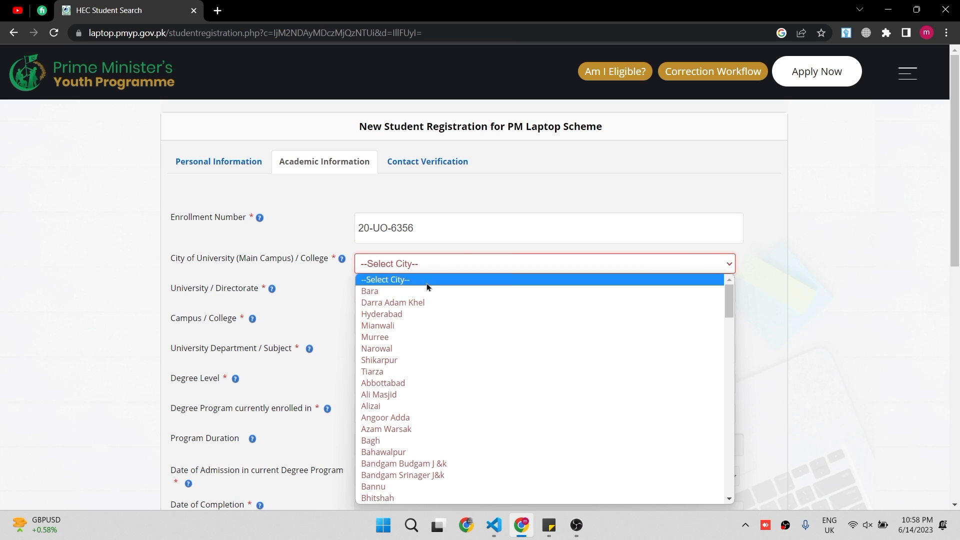
key(o)
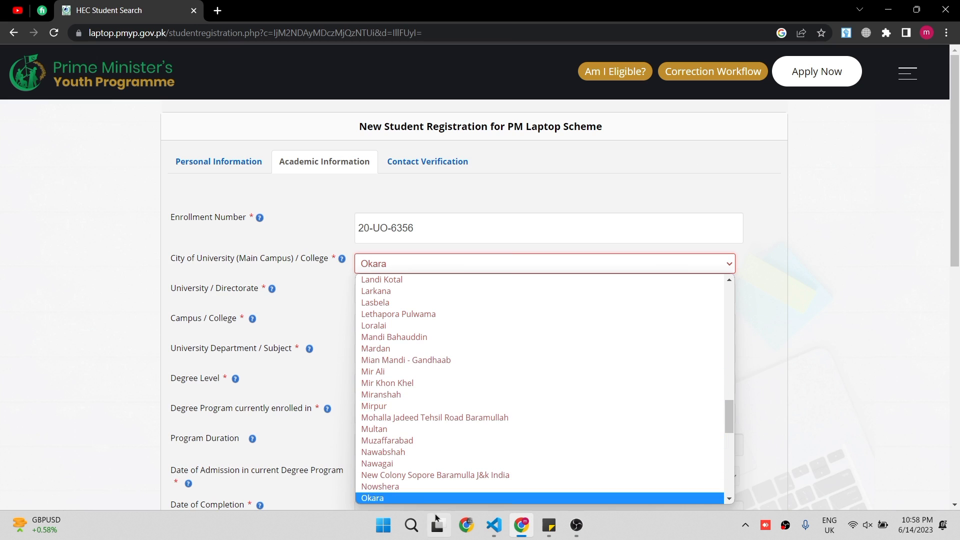
click(438, 497)
click(453, 297)
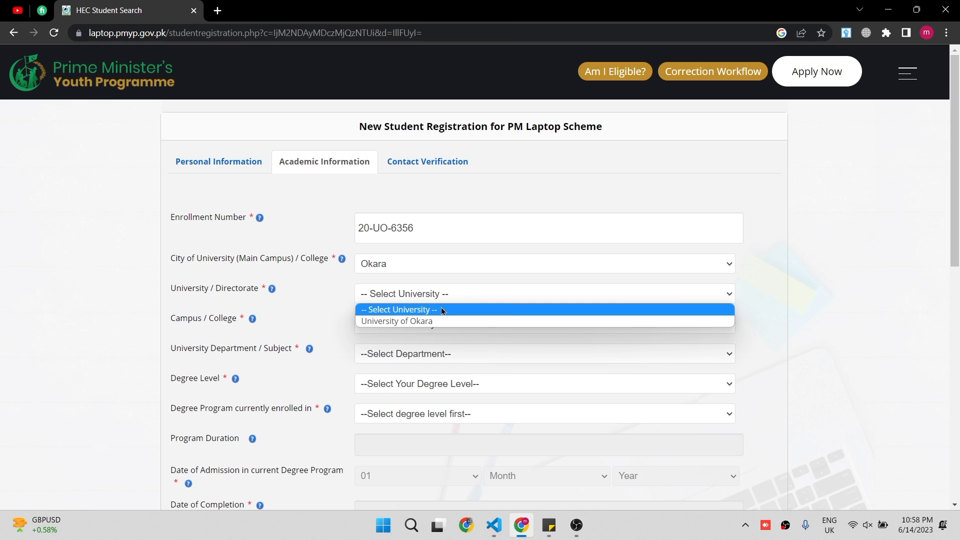
click(437, 322)
click(465, 326)
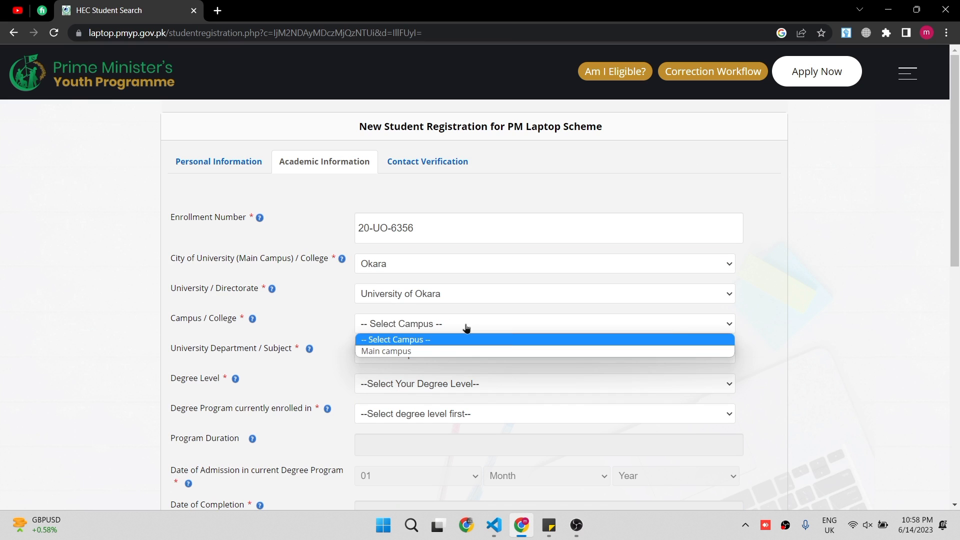
click(439, 351)
click(452, 354)
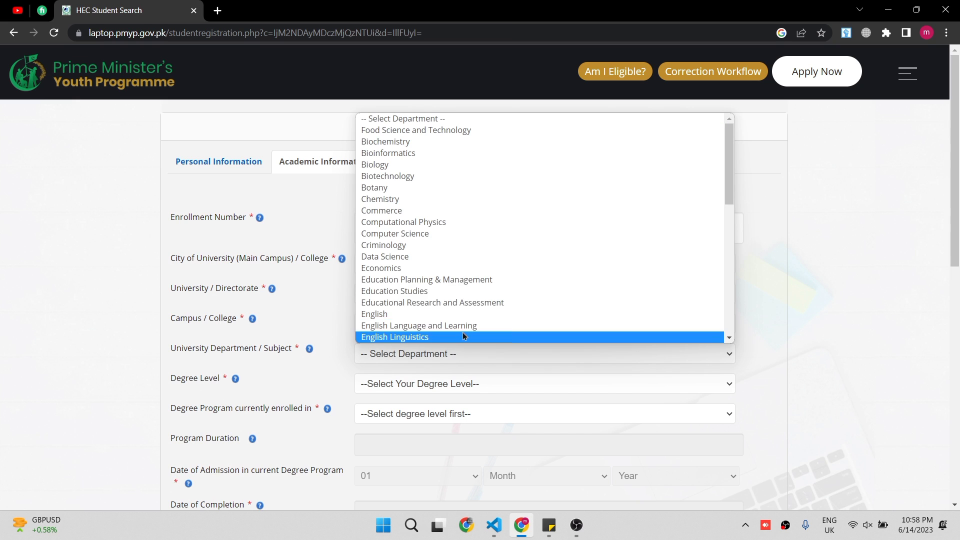
click(404, 314)
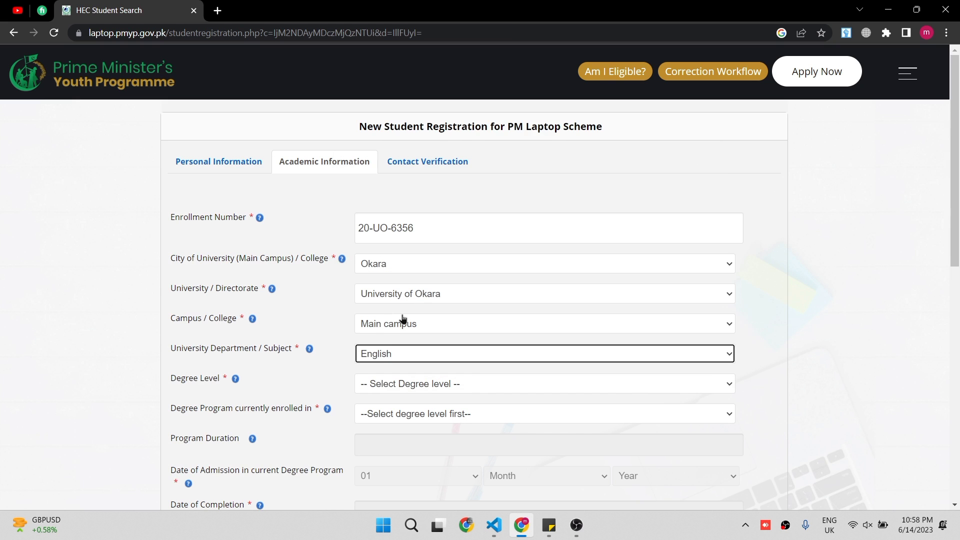
- Look through the degree level and degree program choices without selecting one
scroll(404, 317, down, 2)
click(457, 302)
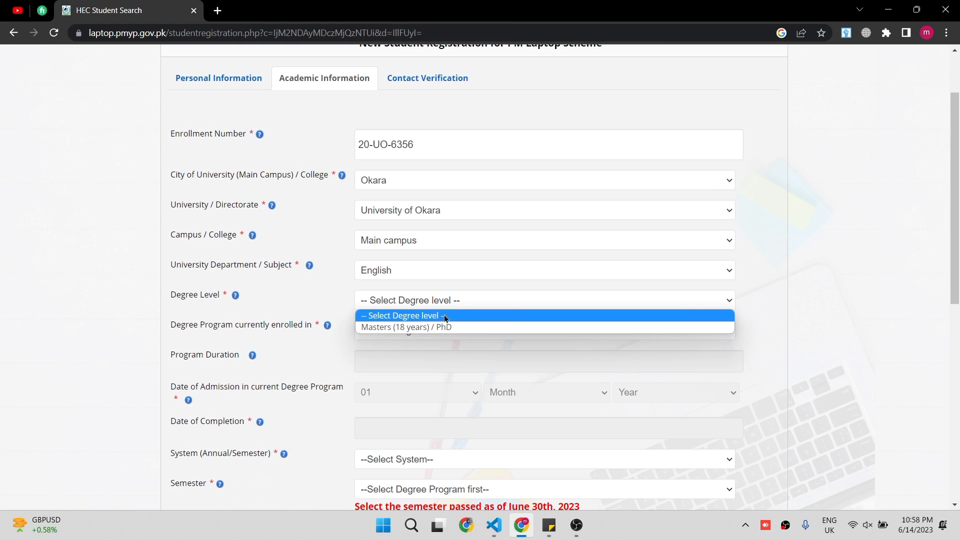
click(488, 304)
click(489, 304)
click(489, 304)
click(483, 304)
click(485, 303)
click(735, 313)
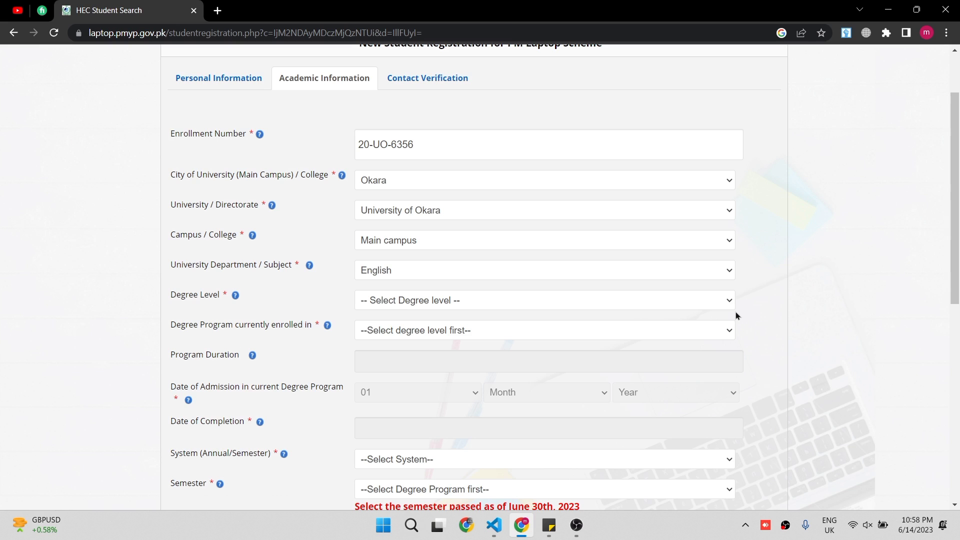
click(696, 309)
click(626, 315)
click(562, 335)
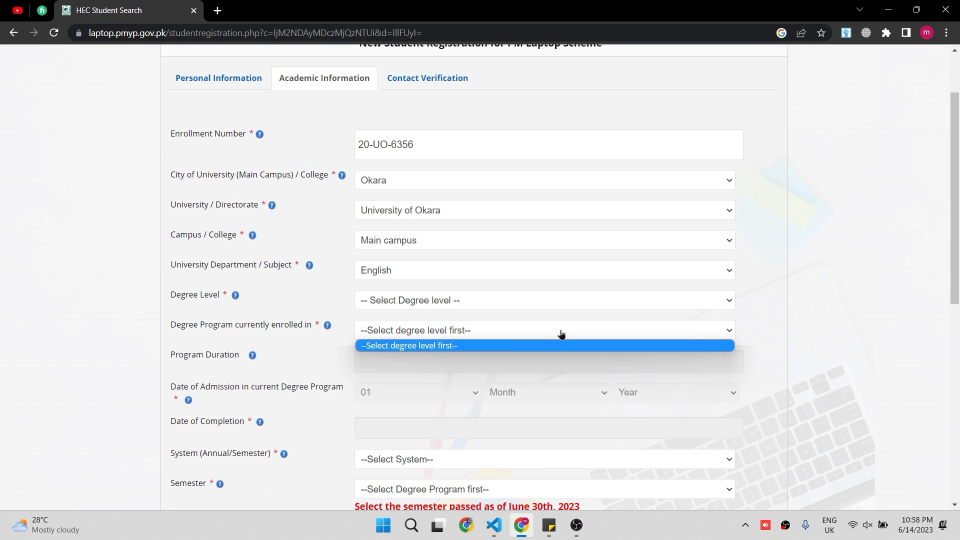
click(511, 298)
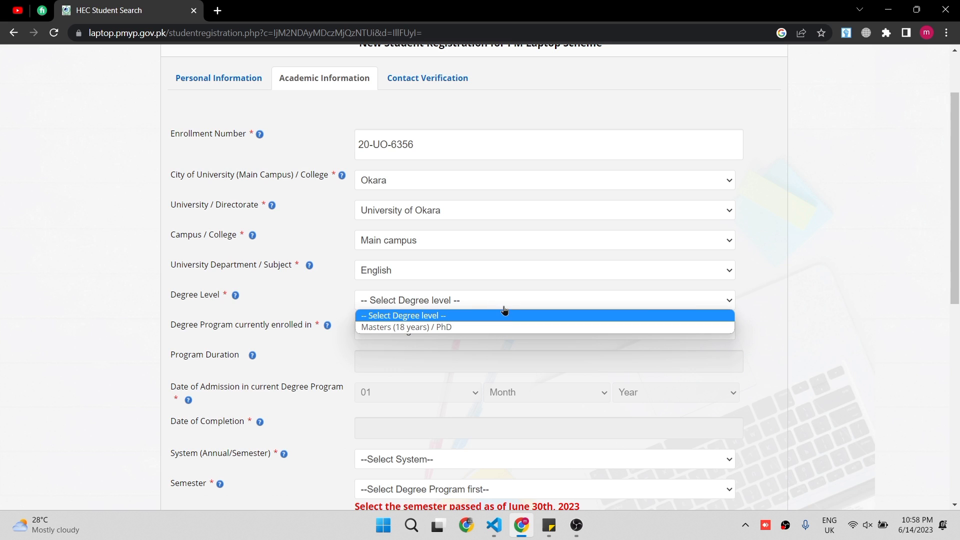
- Change the department to English Literature
click(447, 277)
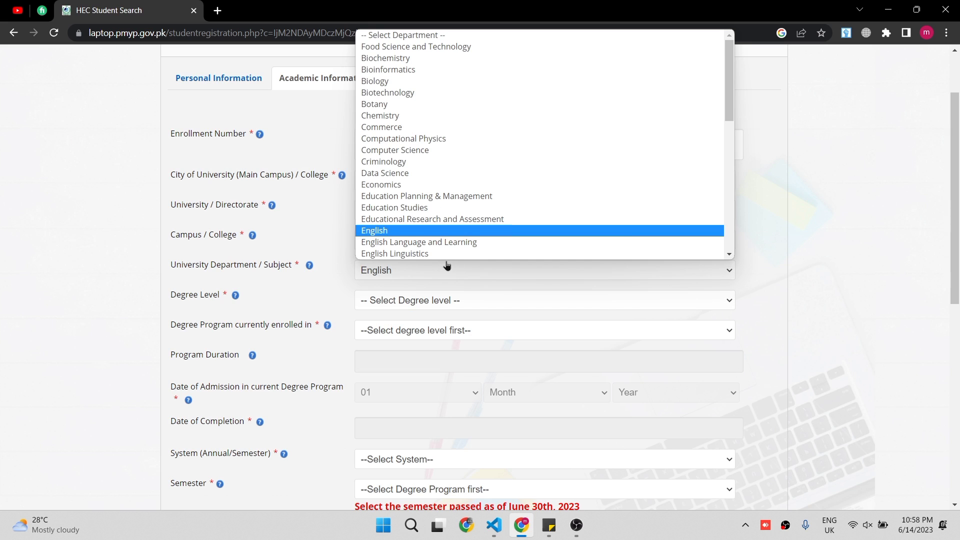
scroll(451, 253, down, 1)
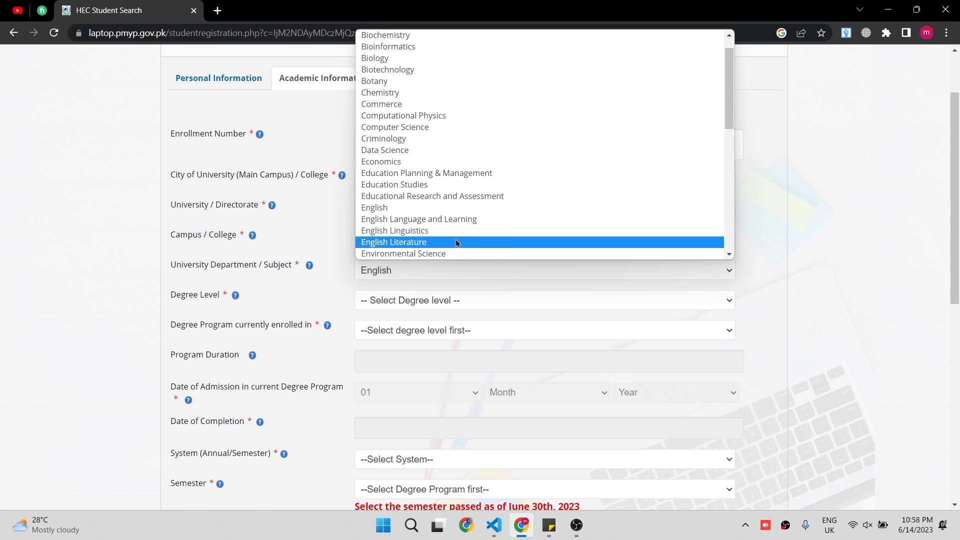
click(456, 243)
click(469, 303)
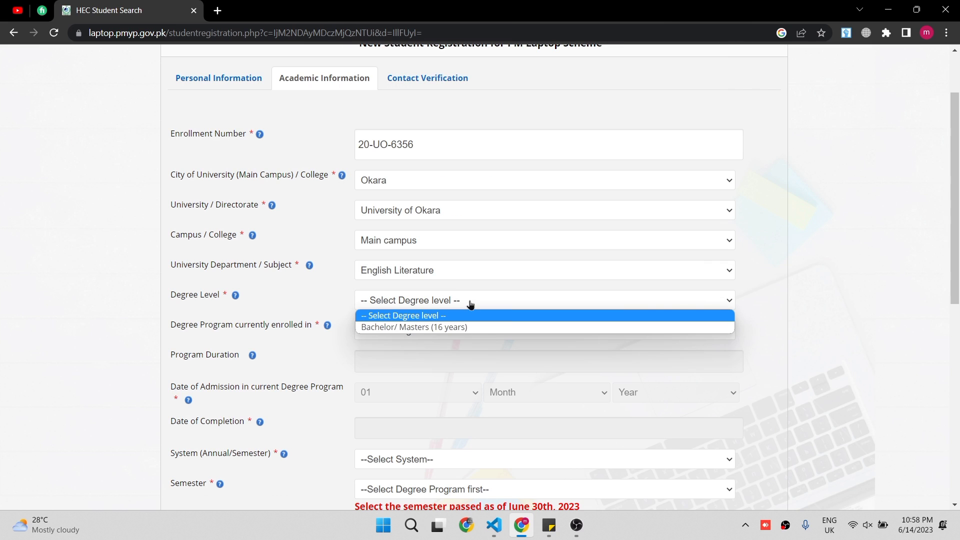
- Set degree level to Bachelor/ Masters (16 years) and degree program to BS (Hons)
click(470, 327)
click(484, 332)
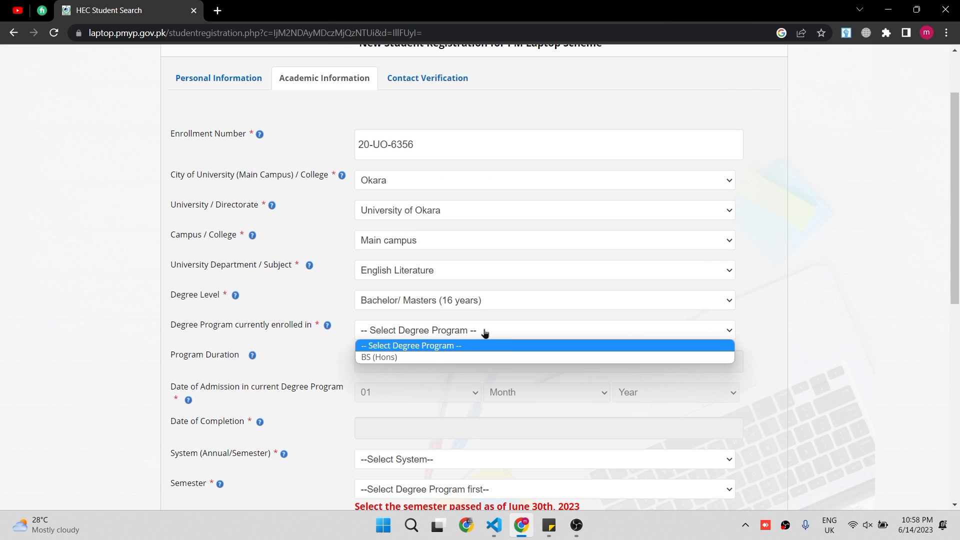
click(455, 356)
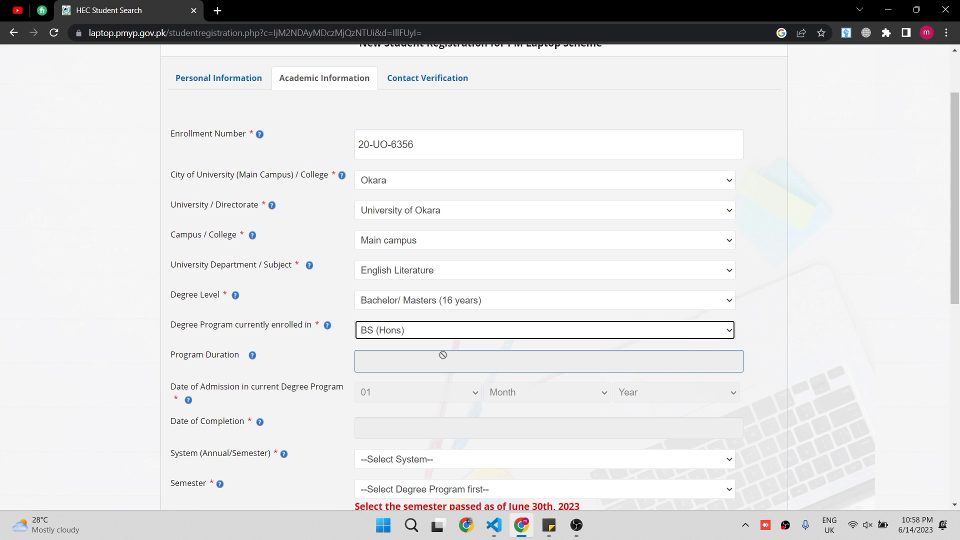
click(405, 364)
scroll(405, 363, down, 2)
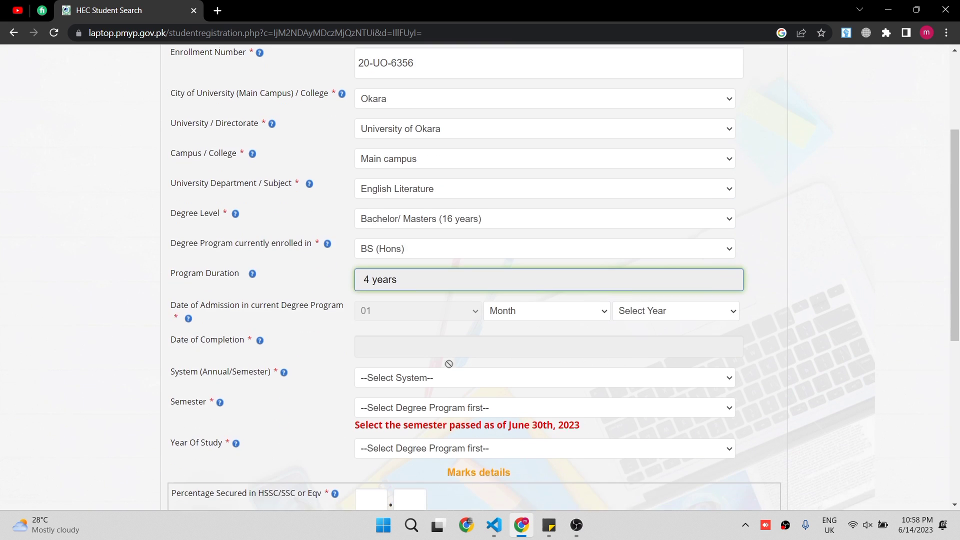
- Set the admission date to September 2020
click(548, 309)
click(520, 429)
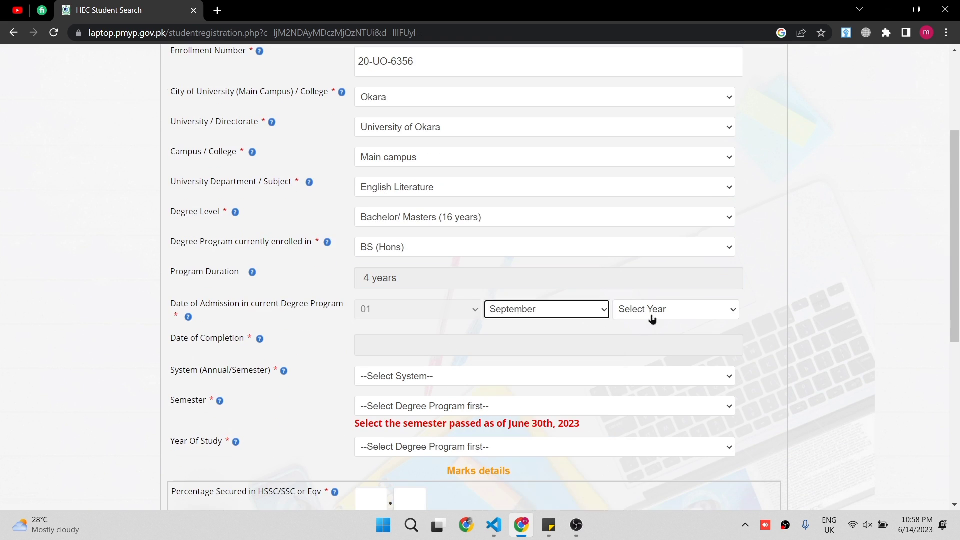
click(651, 312)
click(640, 370)
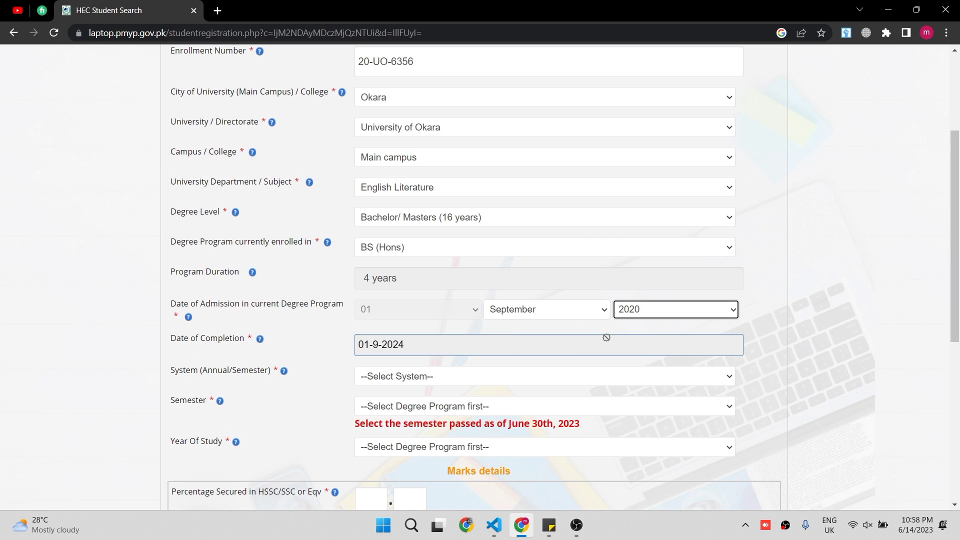
scroll(605, 337, down, 2)
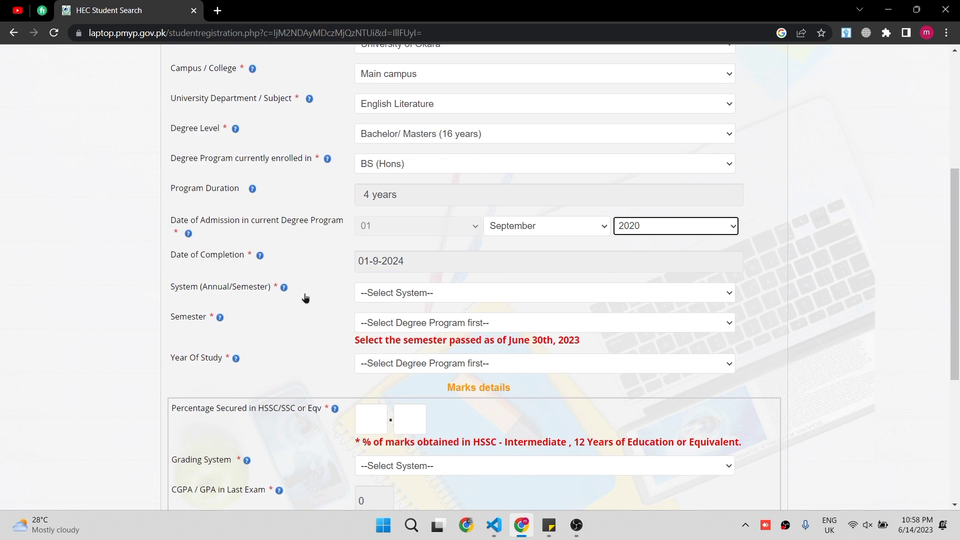
- Choose Semester System and Semester 6 for the current study period
click(399, 295)
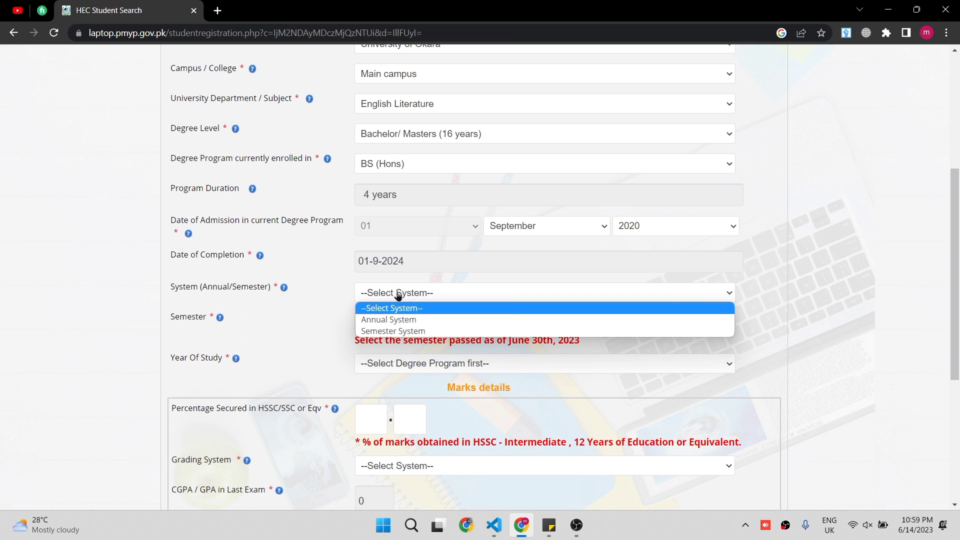
click(404, 331)
click(441, 324)
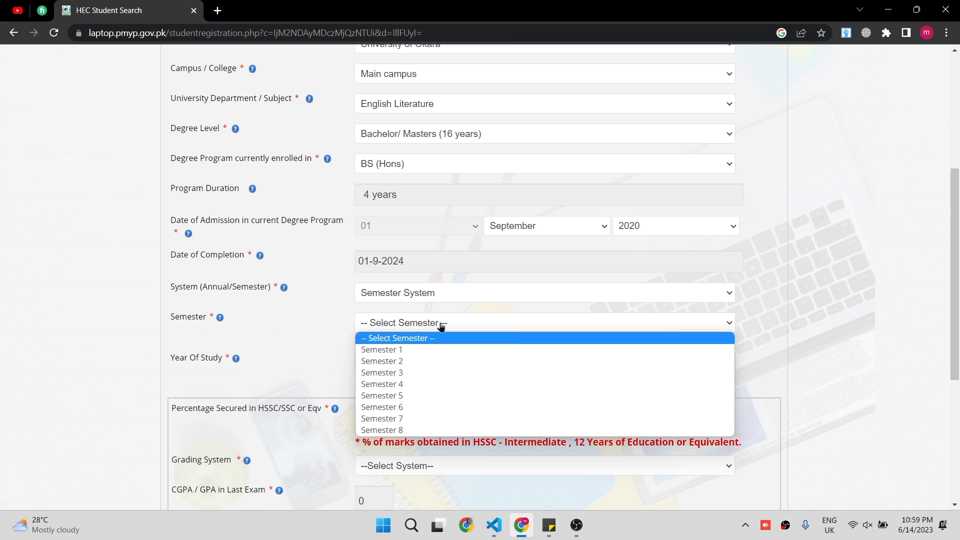
click(425, 409)
scroll(406, 276, down, 2)
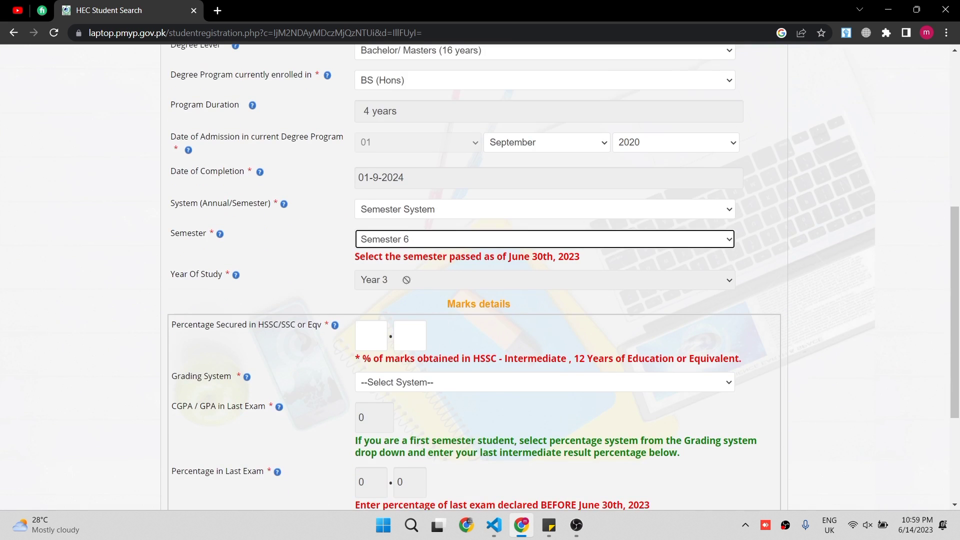
- Enter HSSC 58.27%, Percentage System, CGPA 3.03 and last exam 74.13%, then advance
click(347, 289)
scroll(373, 286, down, 2)
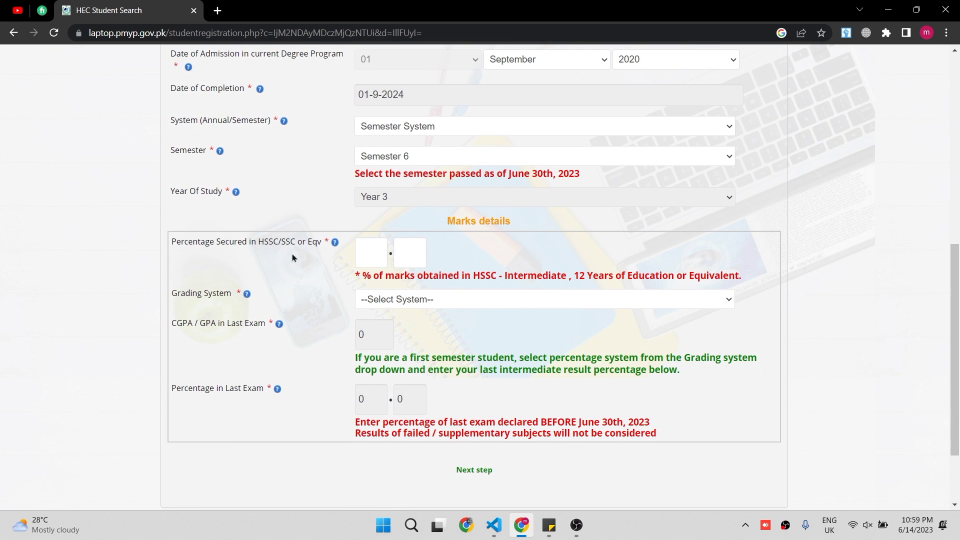
click(358, 256)
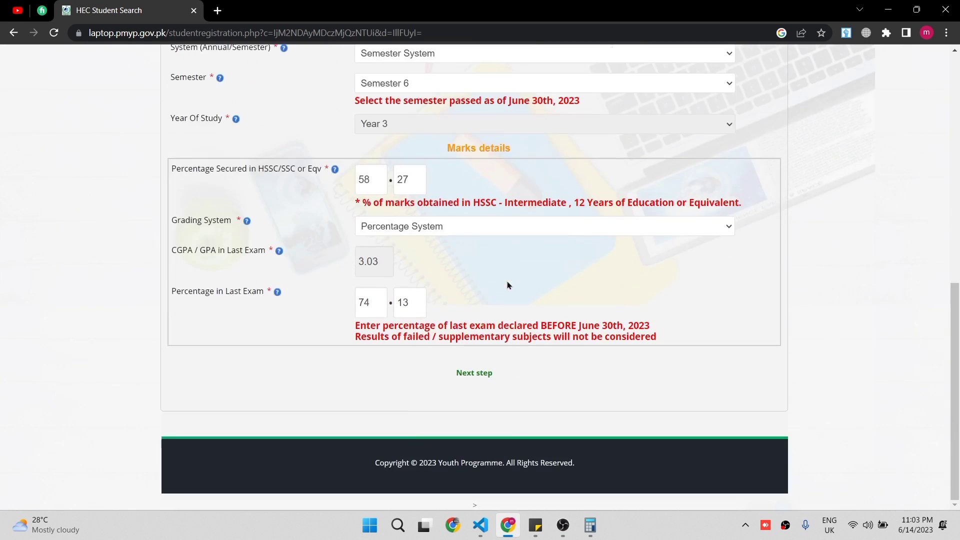
click(479, 374)
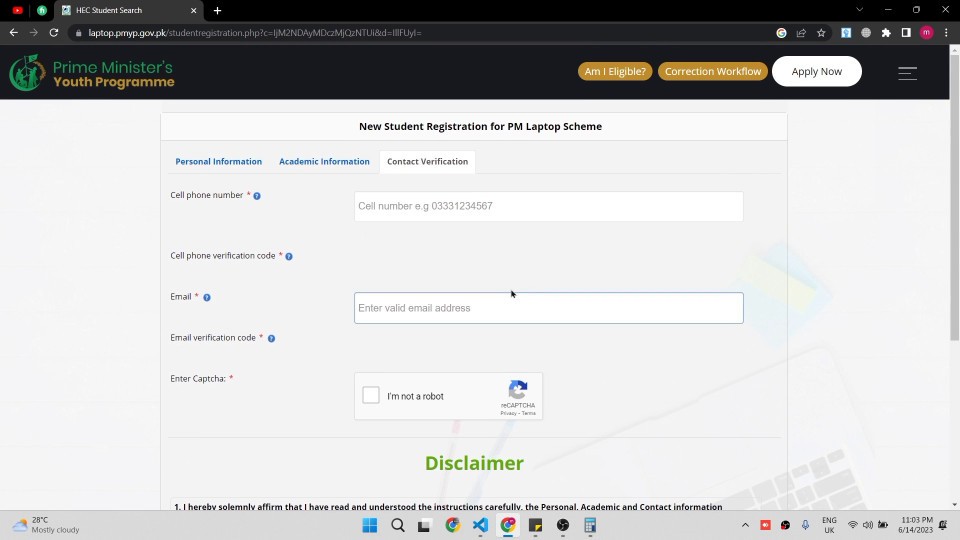
- Enter the student's cell phone number, validate it and request a verification code
click(402, 210)
click(379, 208)
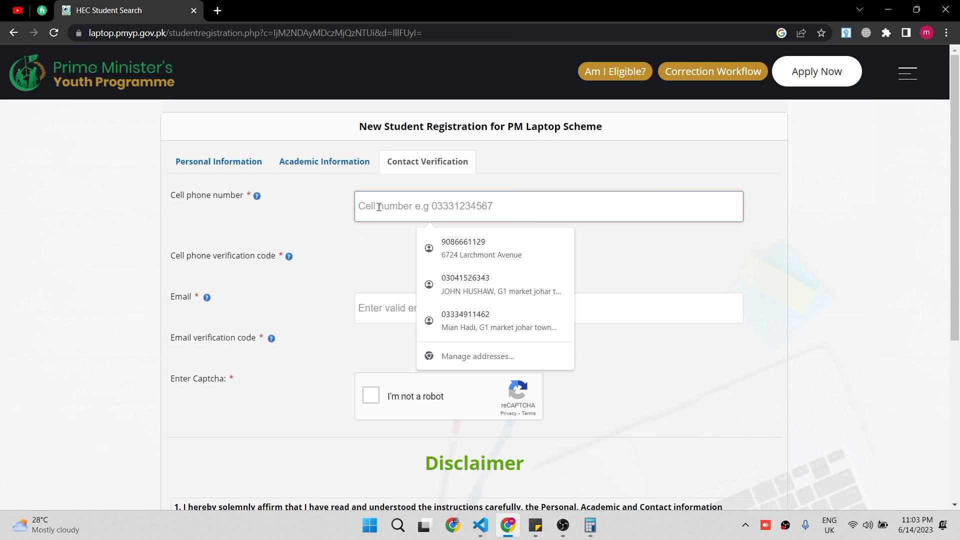
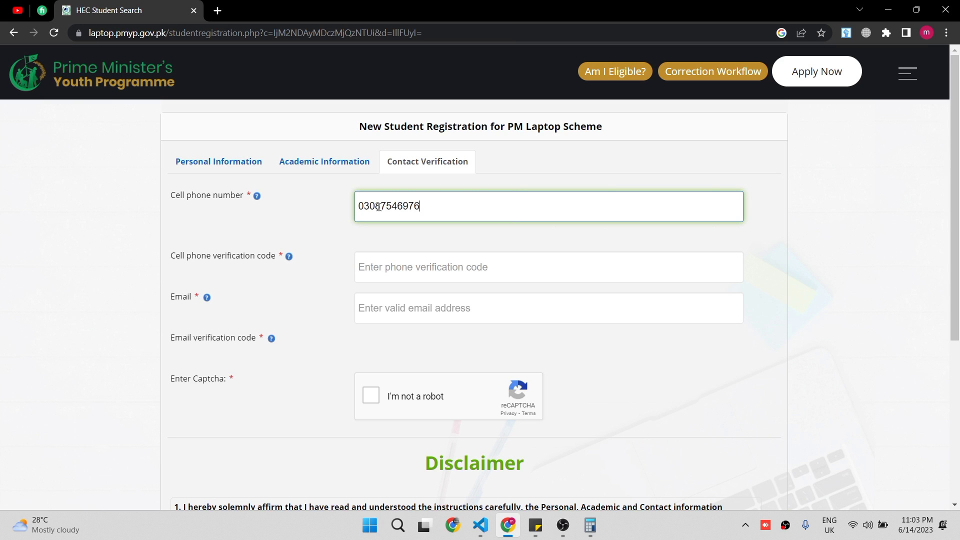
click(455, 227)
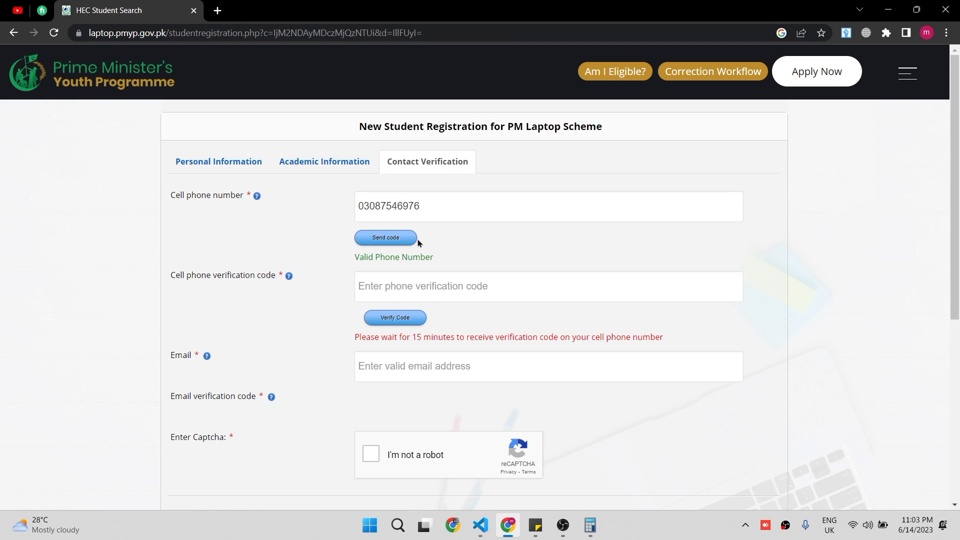
click(389, 240)
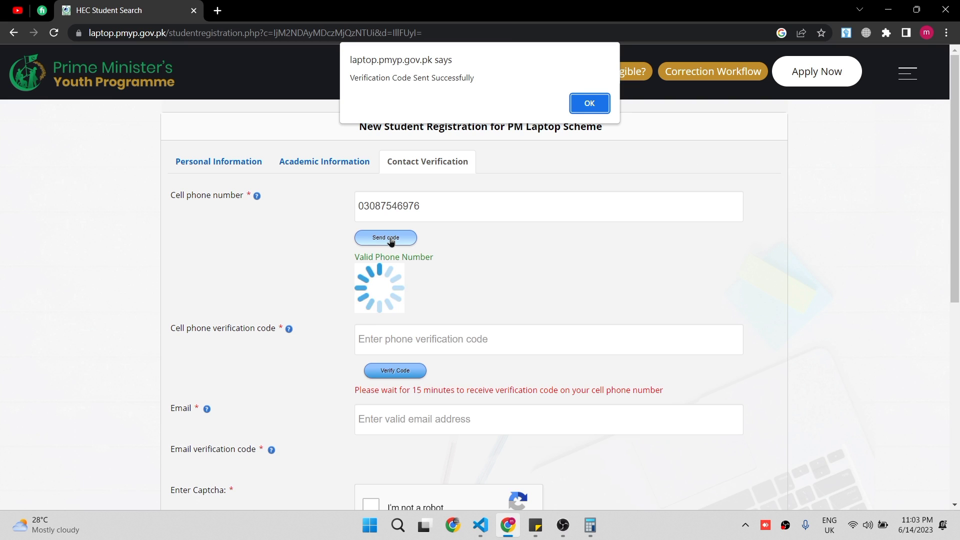
- Enter the received SMS verification code and verify the phone number
click(588, 103)
click(422, 269)
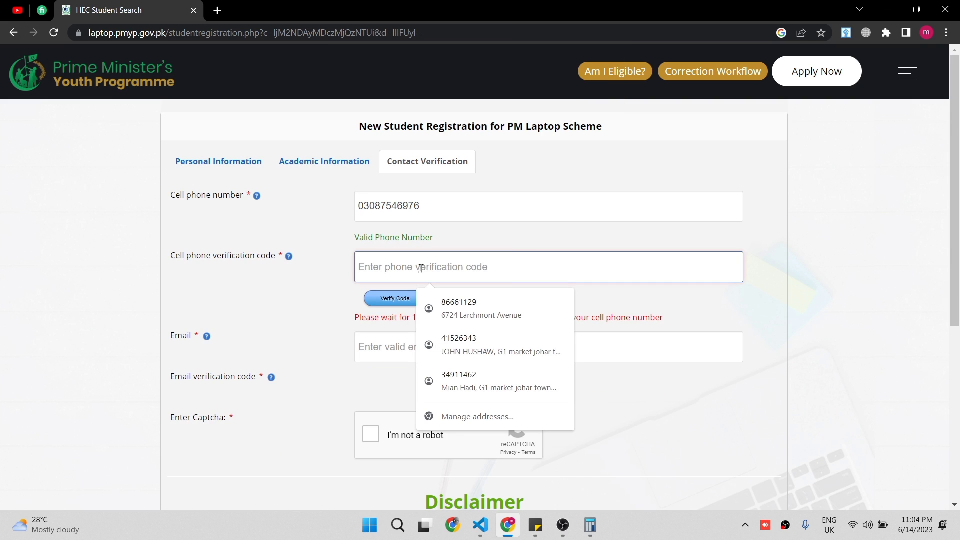
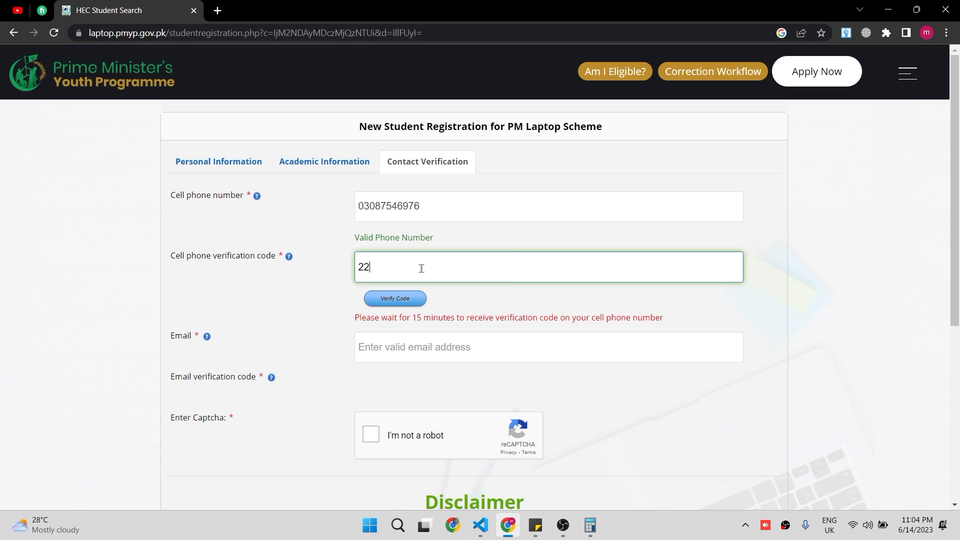
click(401, 298)
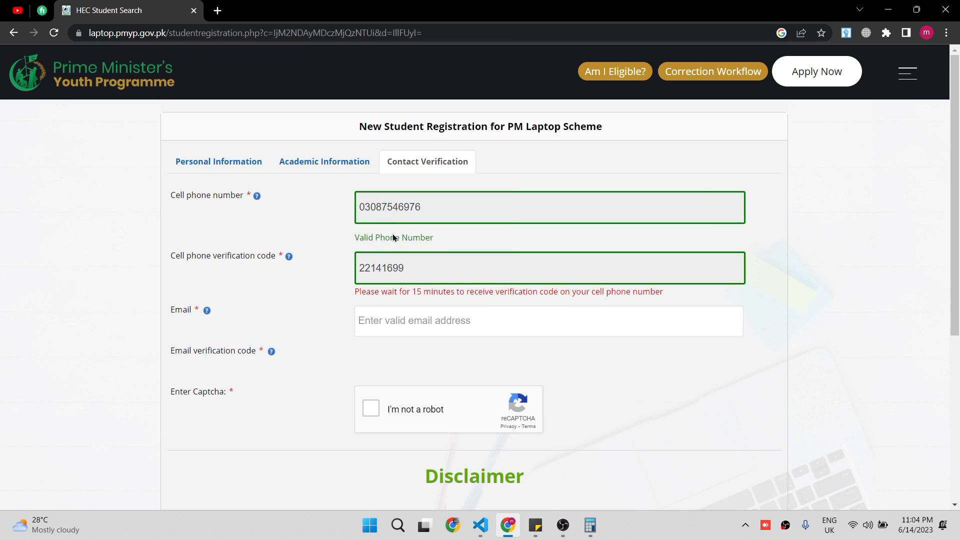
- Leave the e-mail field empty, triggering the Invalid Email Address! warning
click(402, 323)
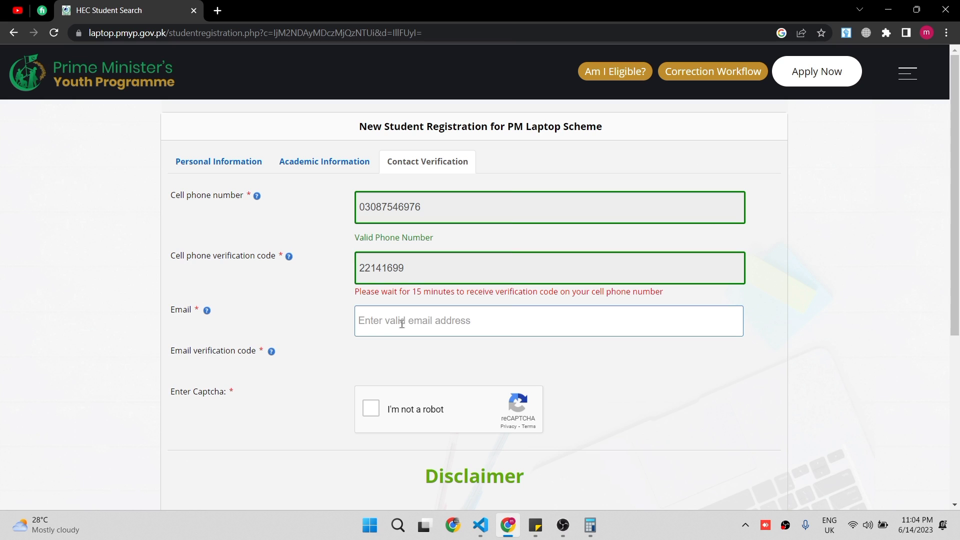
click(409, 323)
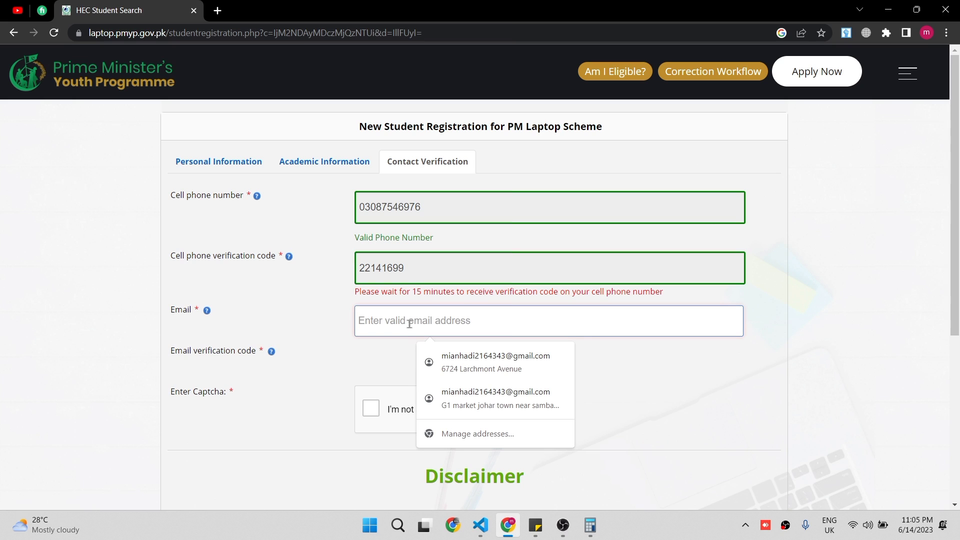
click(420, 265)
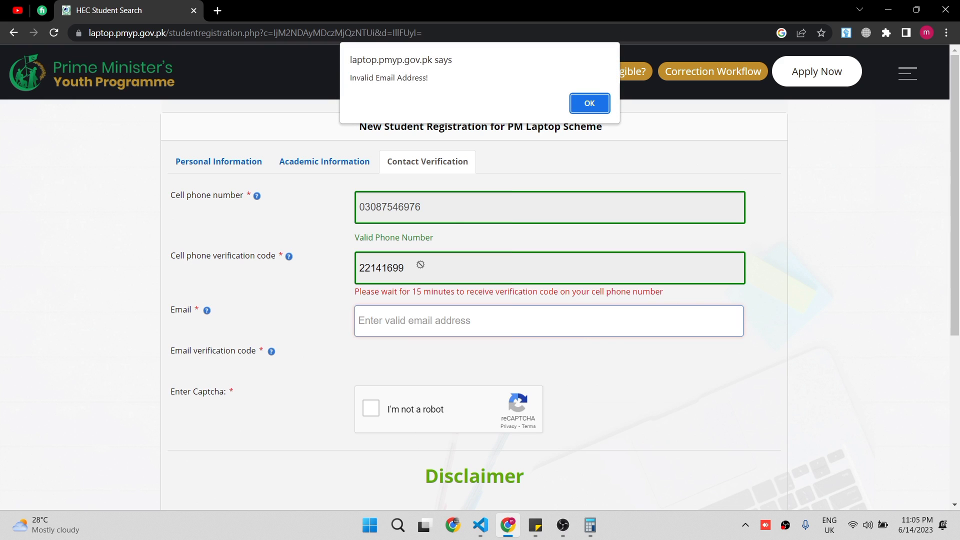
- Enter the student's e-mail address, validate it and send the verification e-mail
key(Return)
click(473, 315)
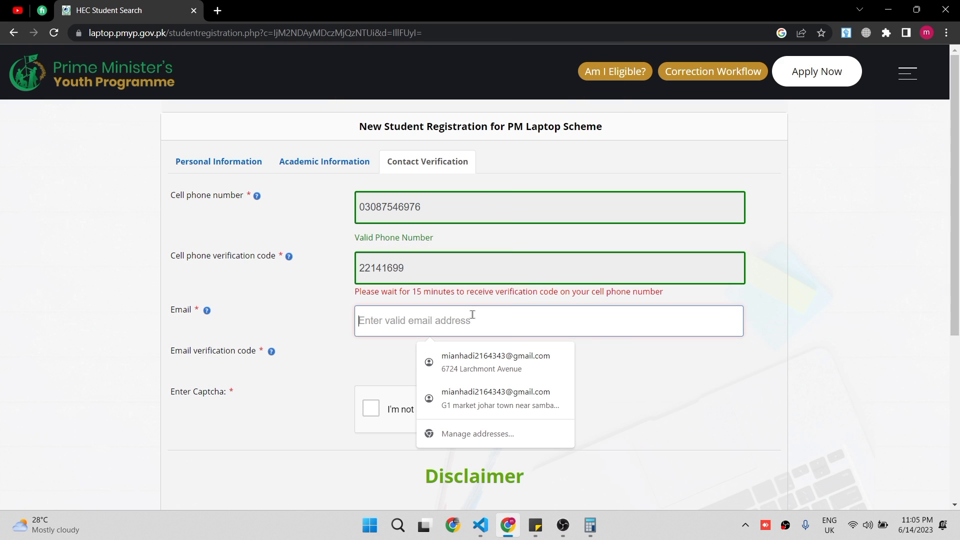
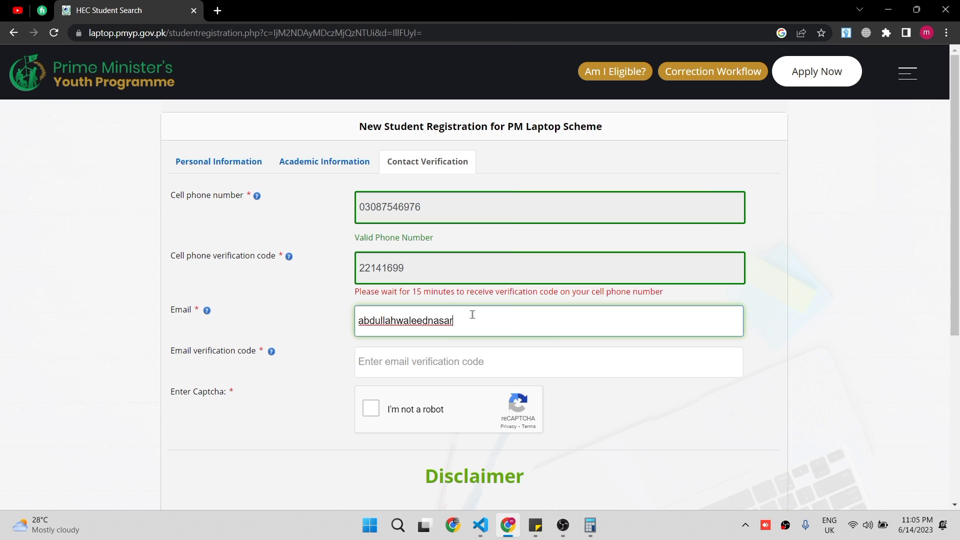
click(417, 363)
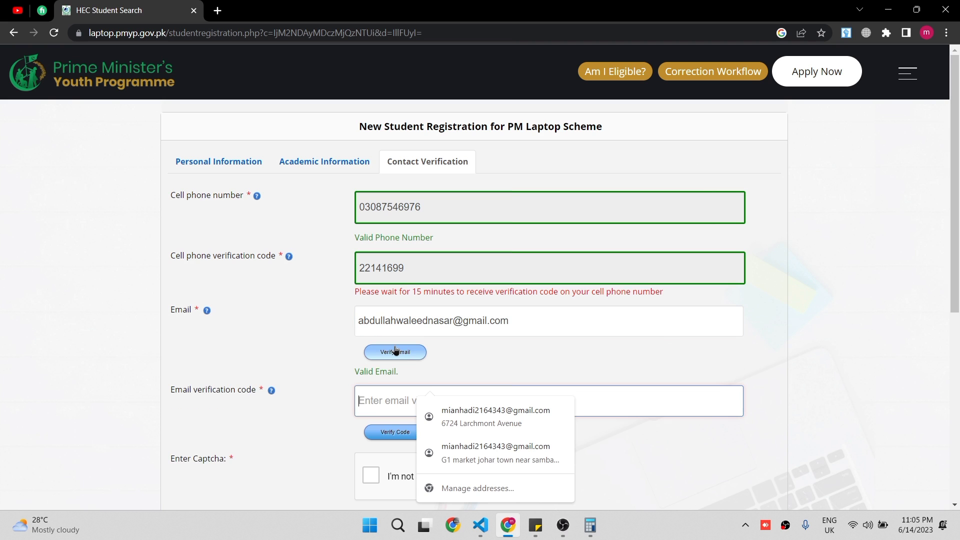
click(395, 354)
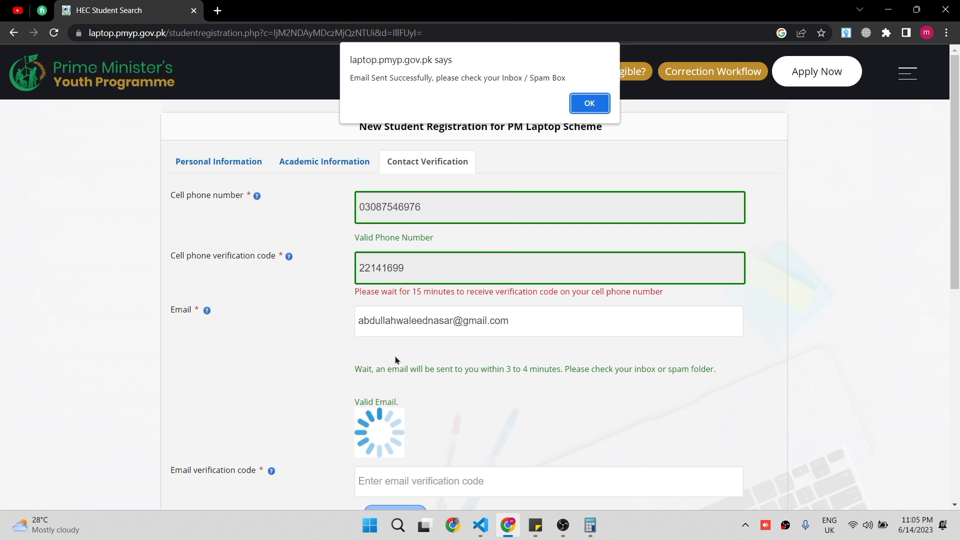
- Enter the e-mailed verification code and verify it so the e-mail address is confirmed
click(581, 102)
scroll(498, 251, down, 3)
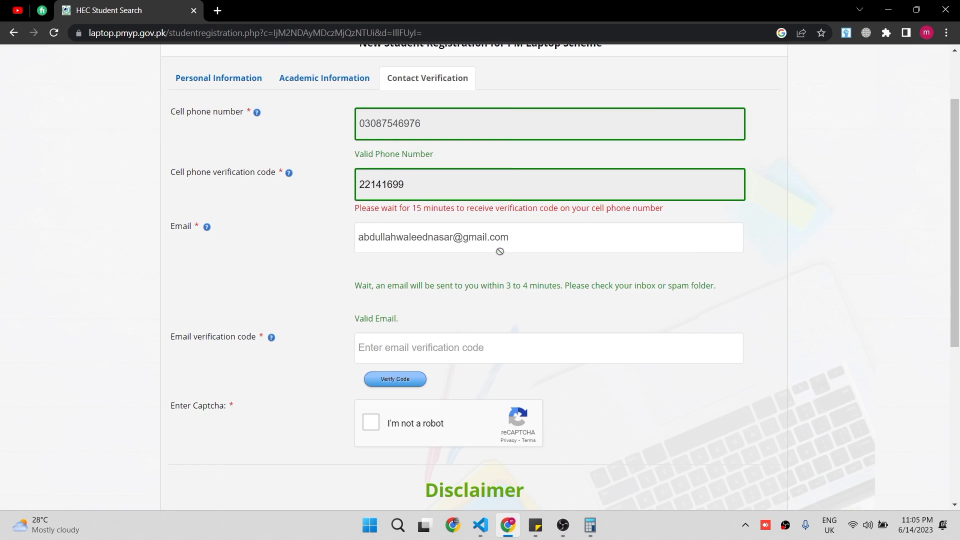
click(445, 266)
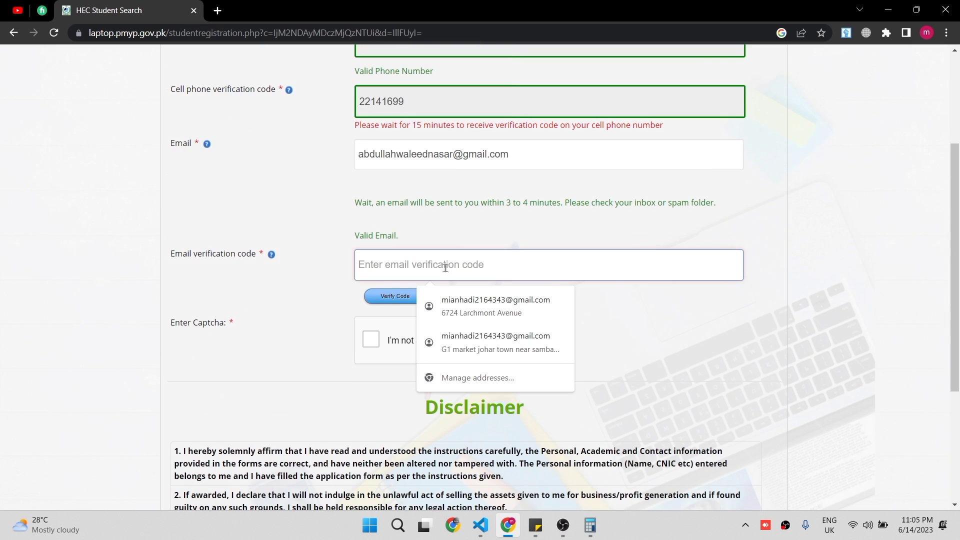
scroll(445, 268, up, 3)
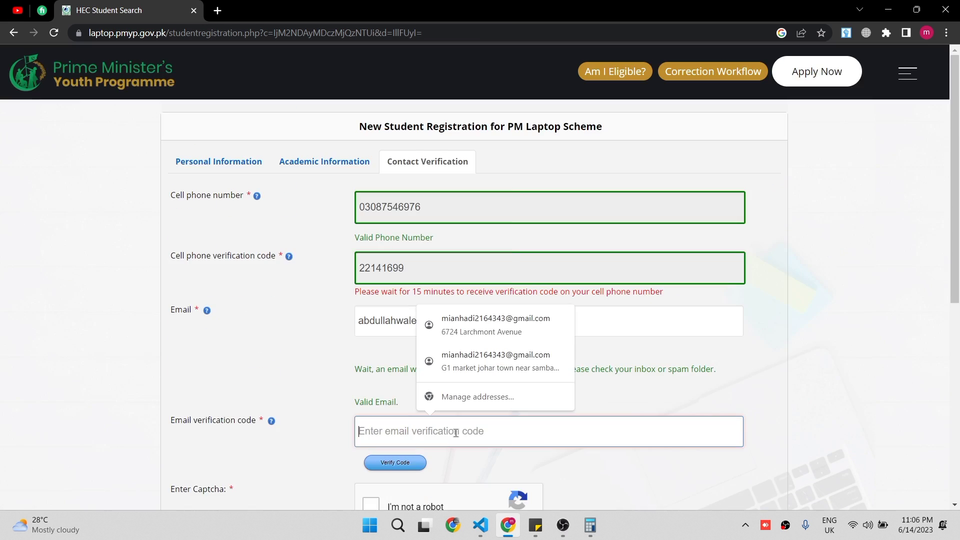
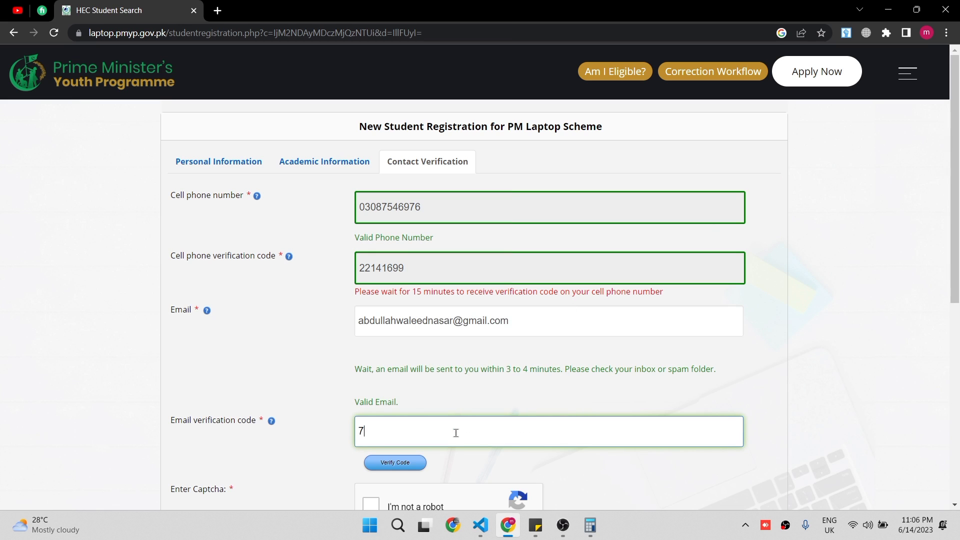
click(422, 461)
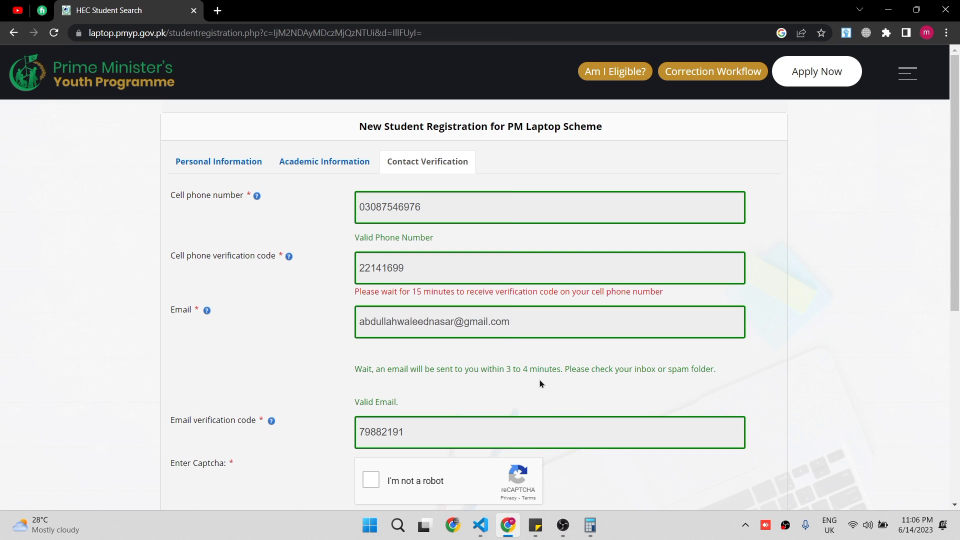
scroll(539, 380, down, 2)
- Pass the reCAPTCHA, submit the laptop registration form, then go to the Application Status page
click(426, 397)
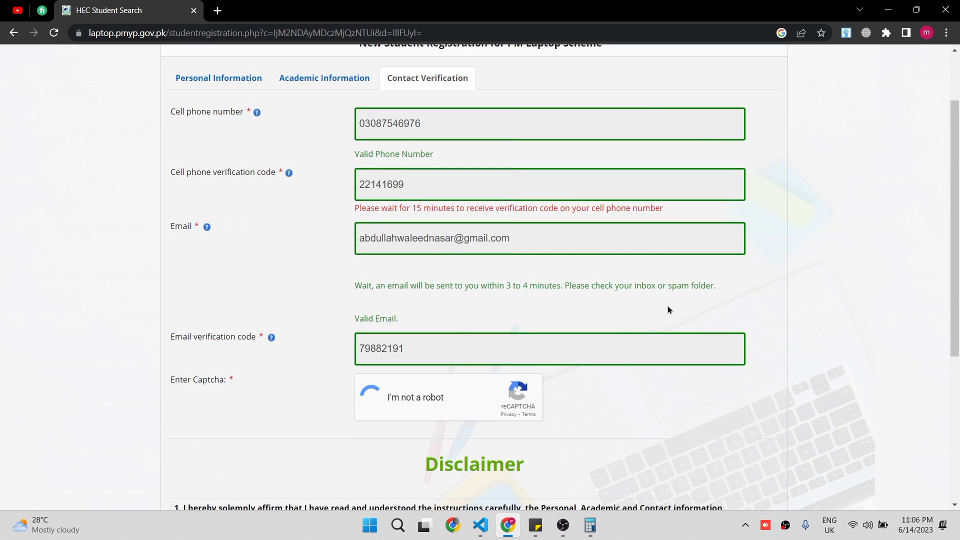
scroll(668, 305, down, 2)
scroll(640, 302, up, 2)
scroll(620, 301, down, 4)
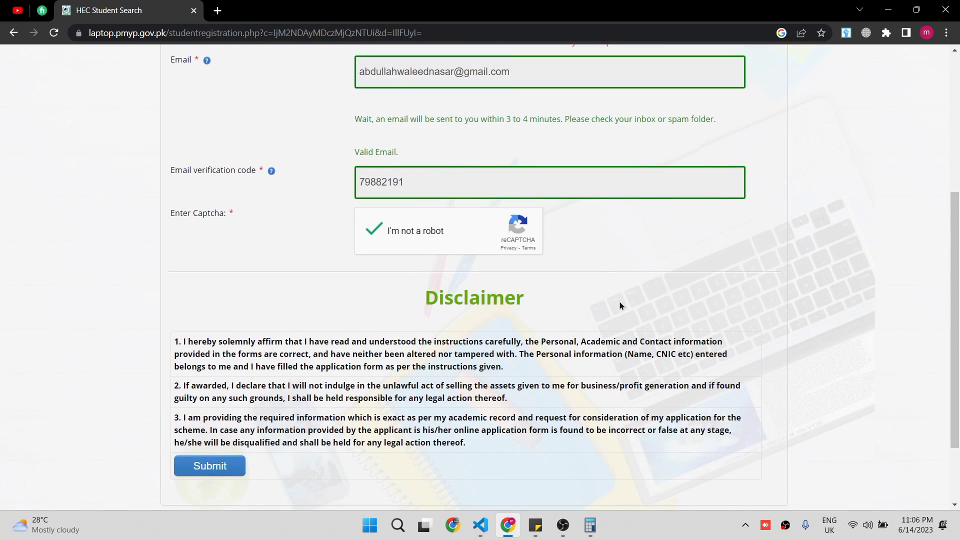
click(224, 472)
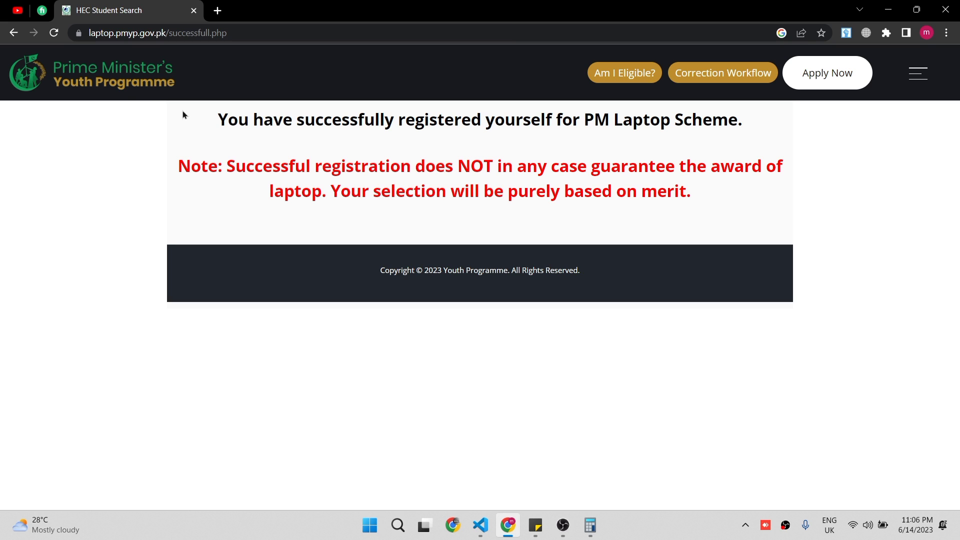
click(134, 86)
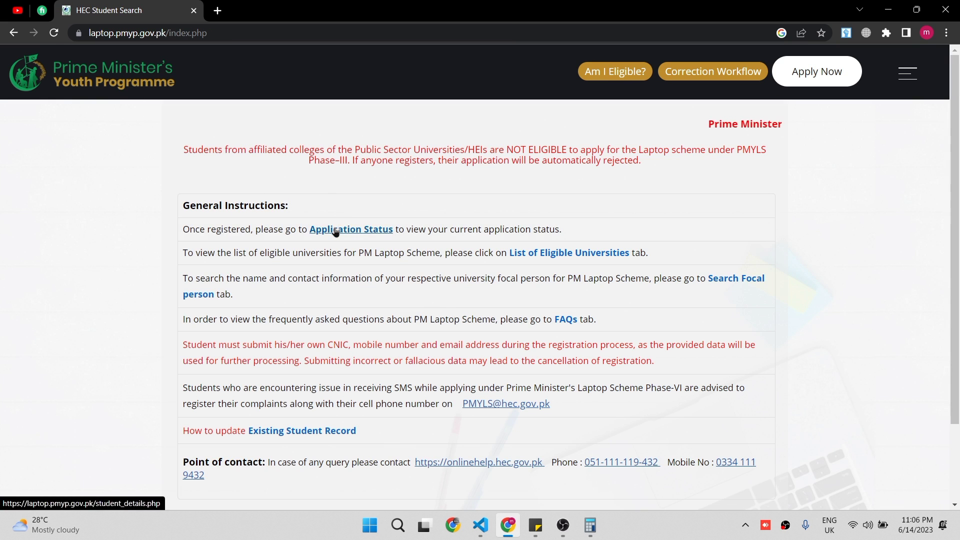
click(335, 229)
- Filter by phase 2022-2023, city Okara, University of Okara, Main campus
click(307, 193)
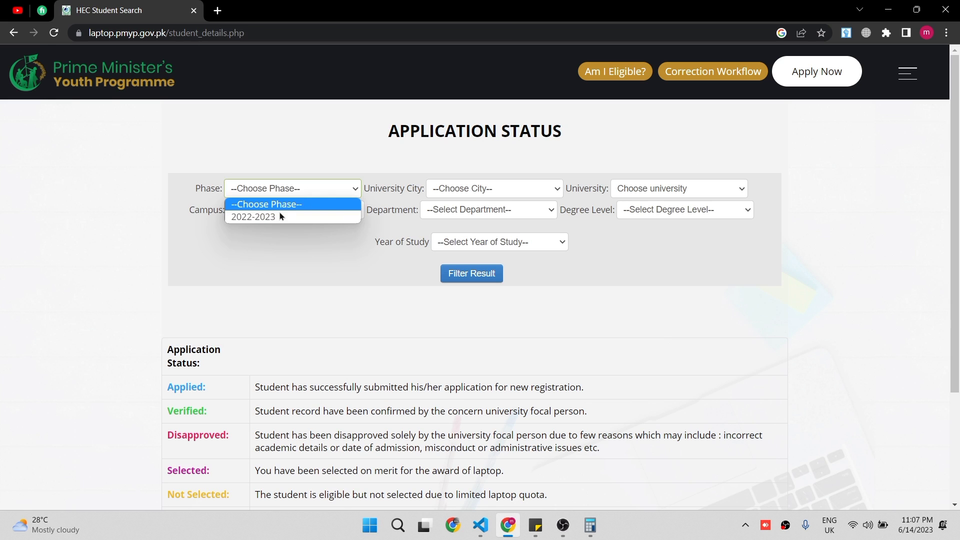
click(353, 215)
click(455, 189)
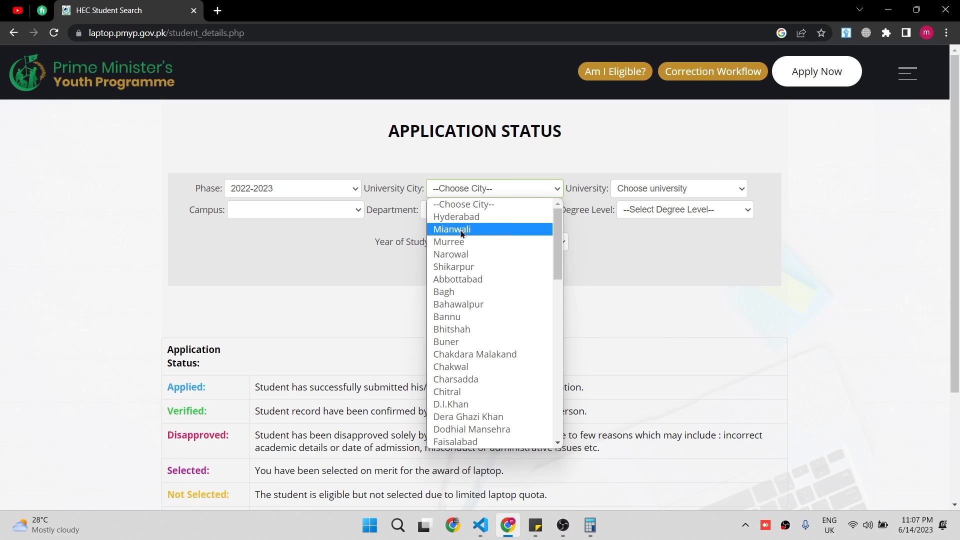
key(o)
click(466, 441)
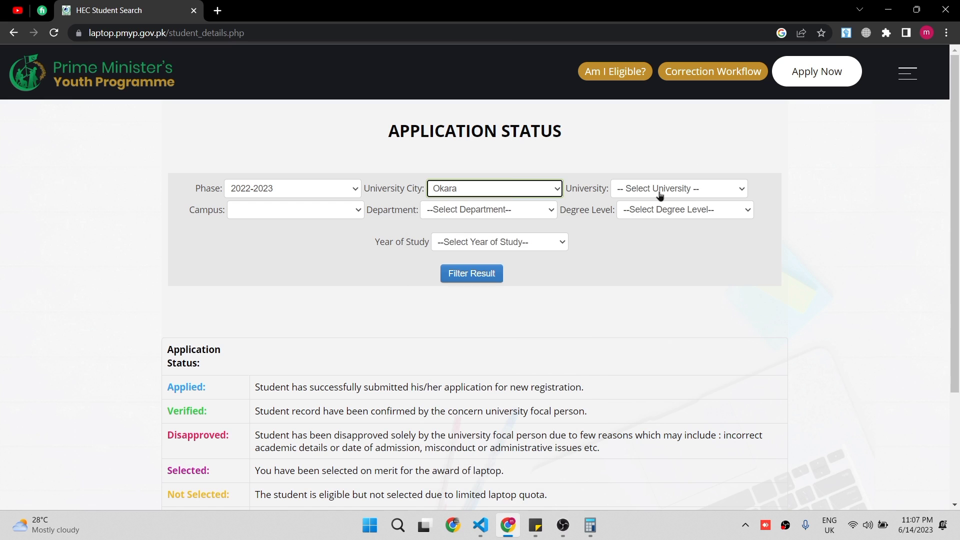
click(645, 189)
click(650, 216)
click(316, 215)
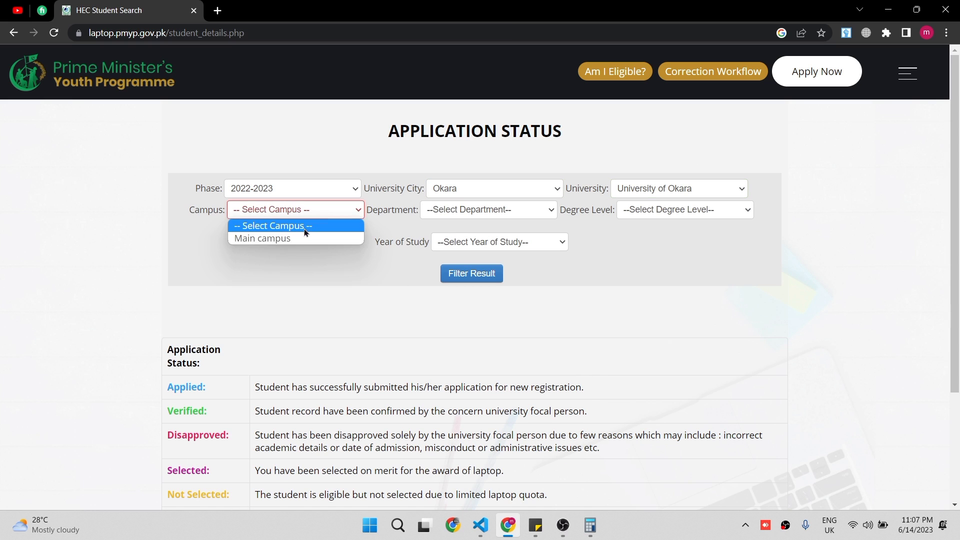
click(280, 237)
- Add English Literature, 16 years education and Year 3 to the filters and apply them
click(473, 210)
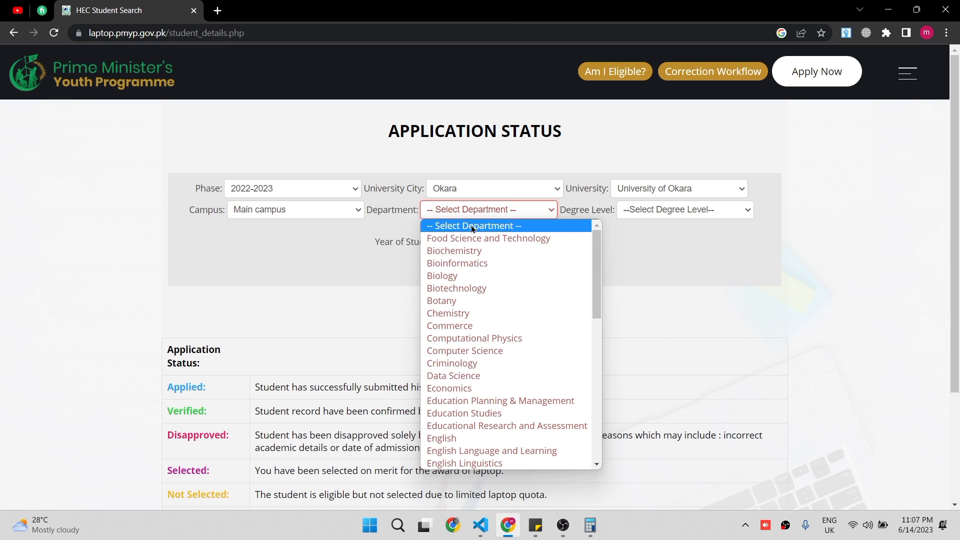
key(e)
scroll(503, 358, down, 3)
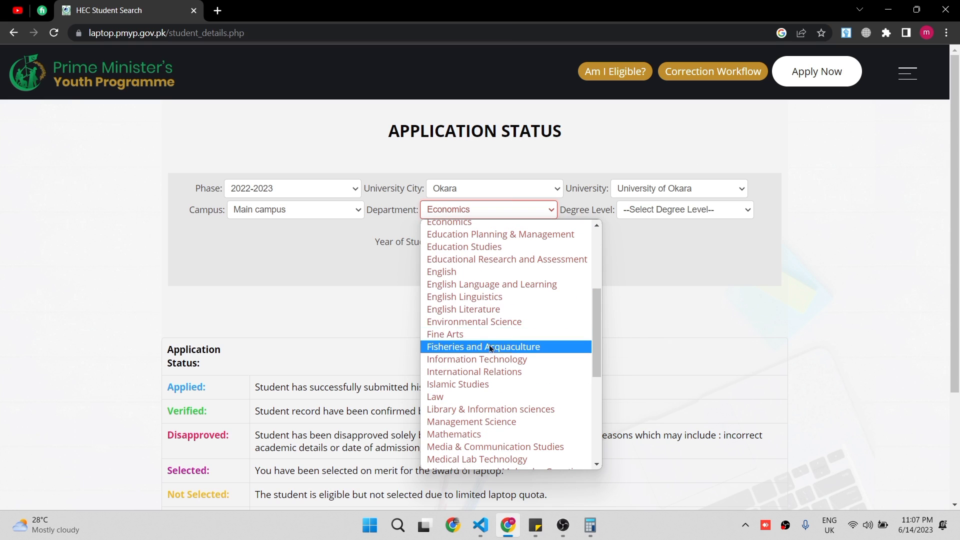
click(495, 313)
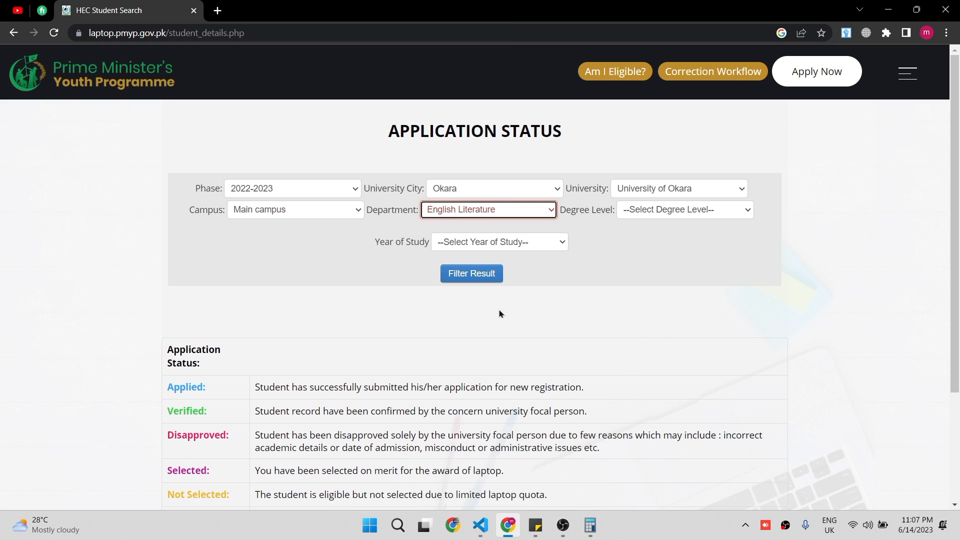
click(690, 210)
click(655, 261)
click(521, 242)
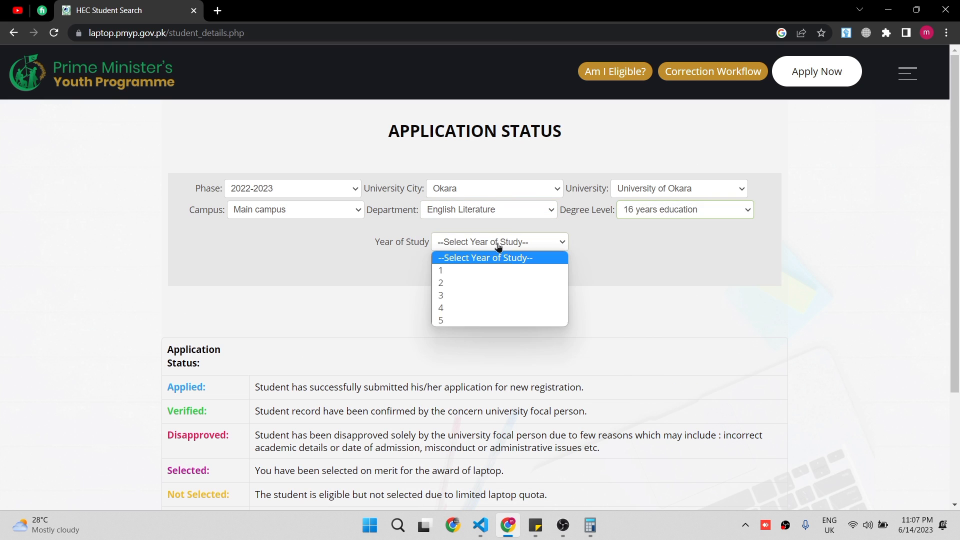
click(475, 296)
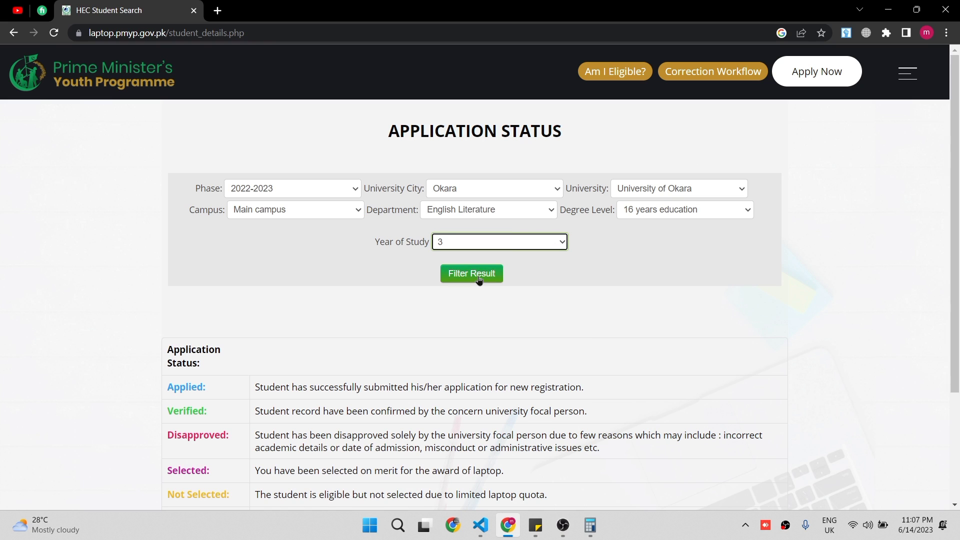
click(479, 278)
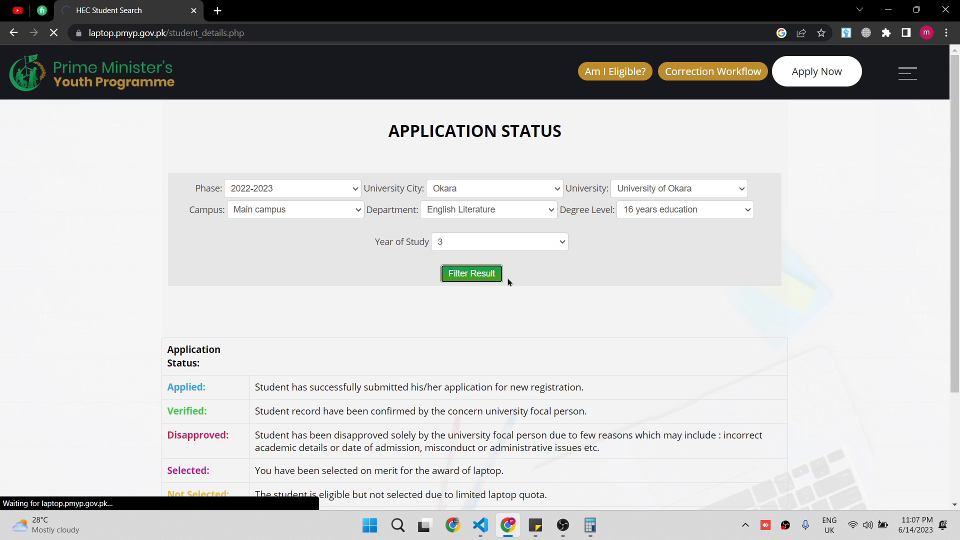
- Scroll through the 67 results to find the student marked Applied, then return to the top
scroll(599, 287, down, 2)
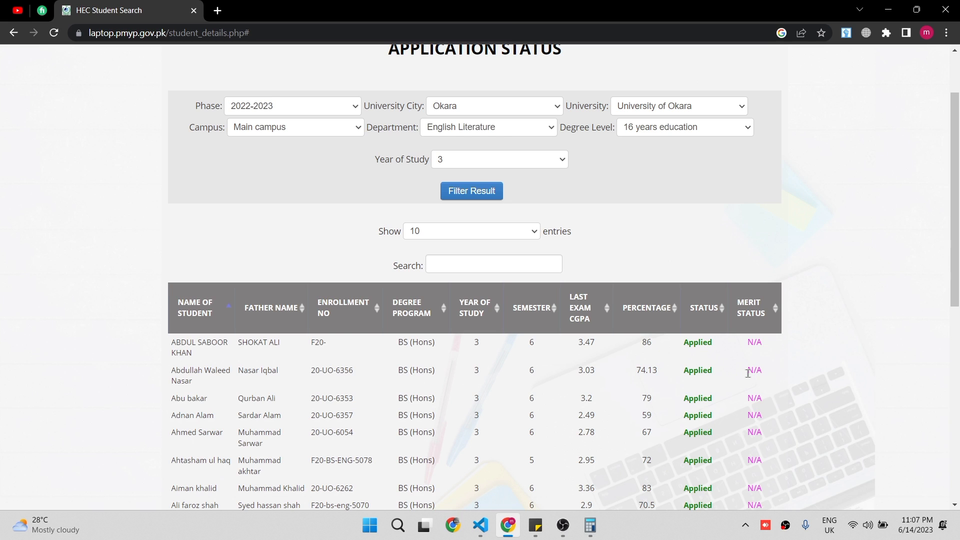
scroll(761, 361, down, 5)
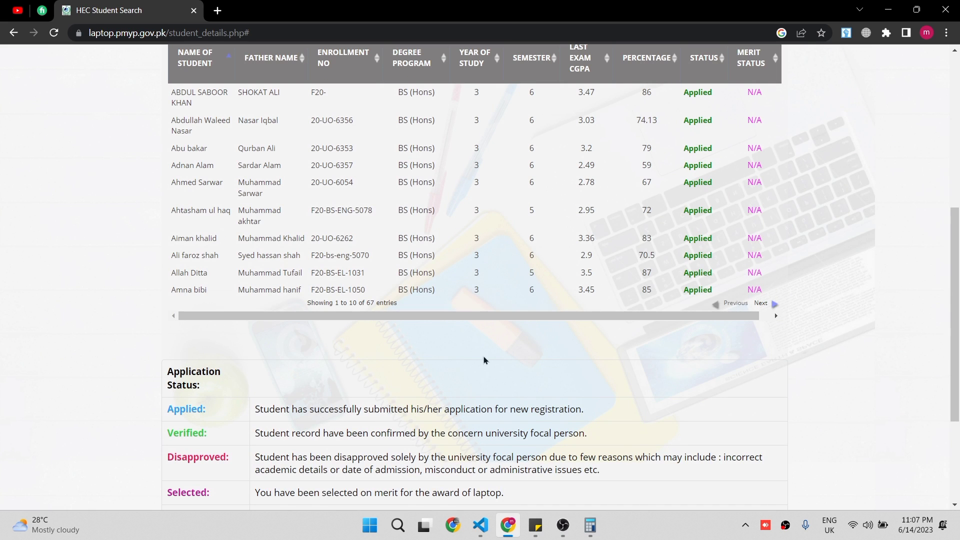
scroll(484, 358, down, 2)
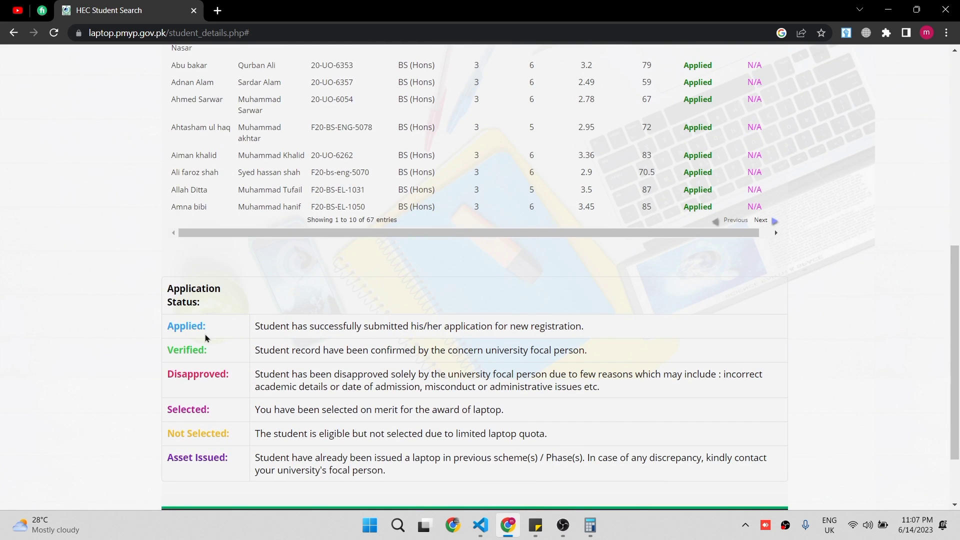
scroll(205, 338, down, 2)
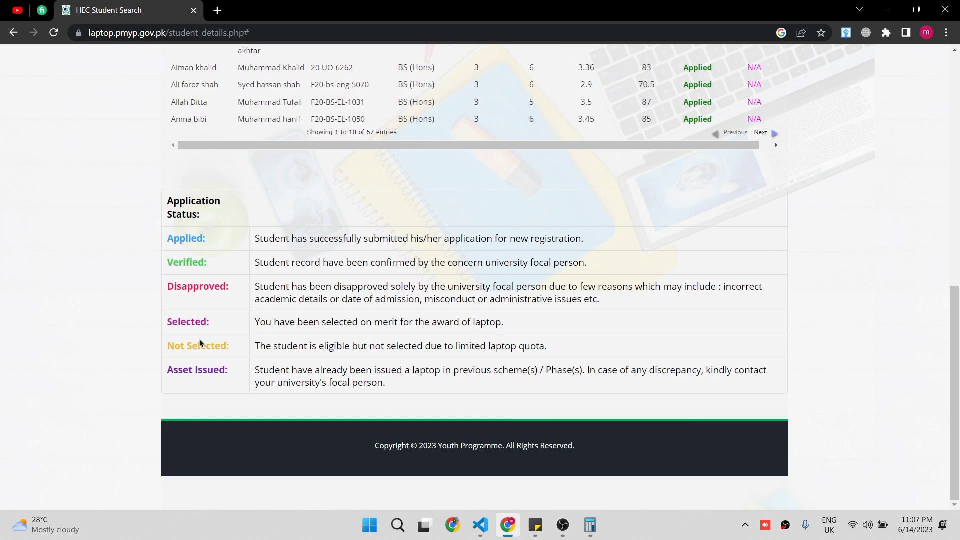
scroll(764, 275, up, 10)
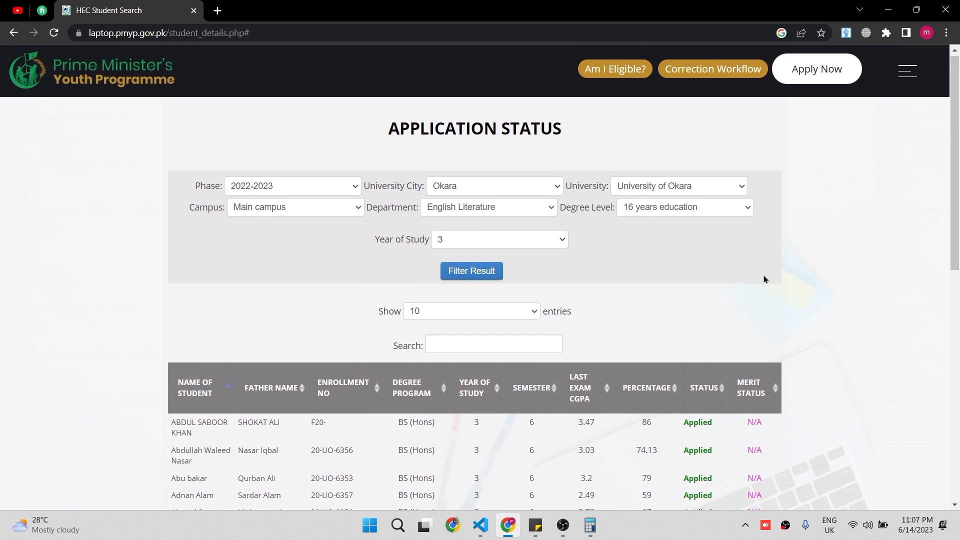